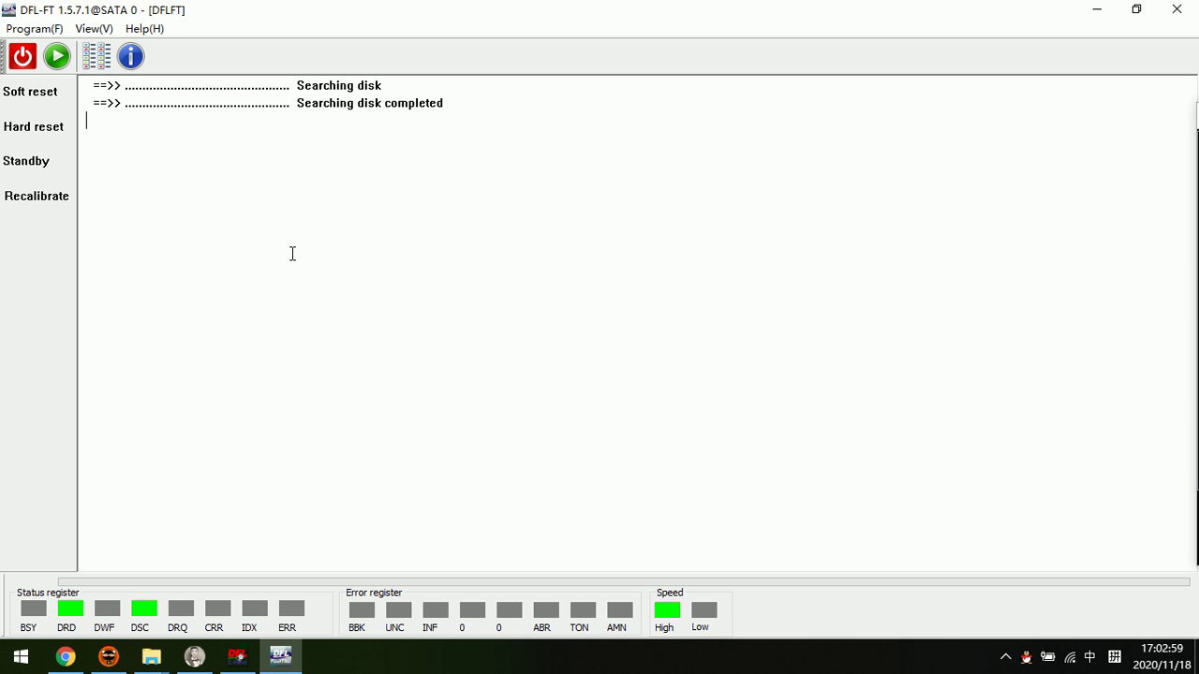
- Start the disk search so the Toshiba-or-Fujitsu tool choice appears
left_click(56, 57)
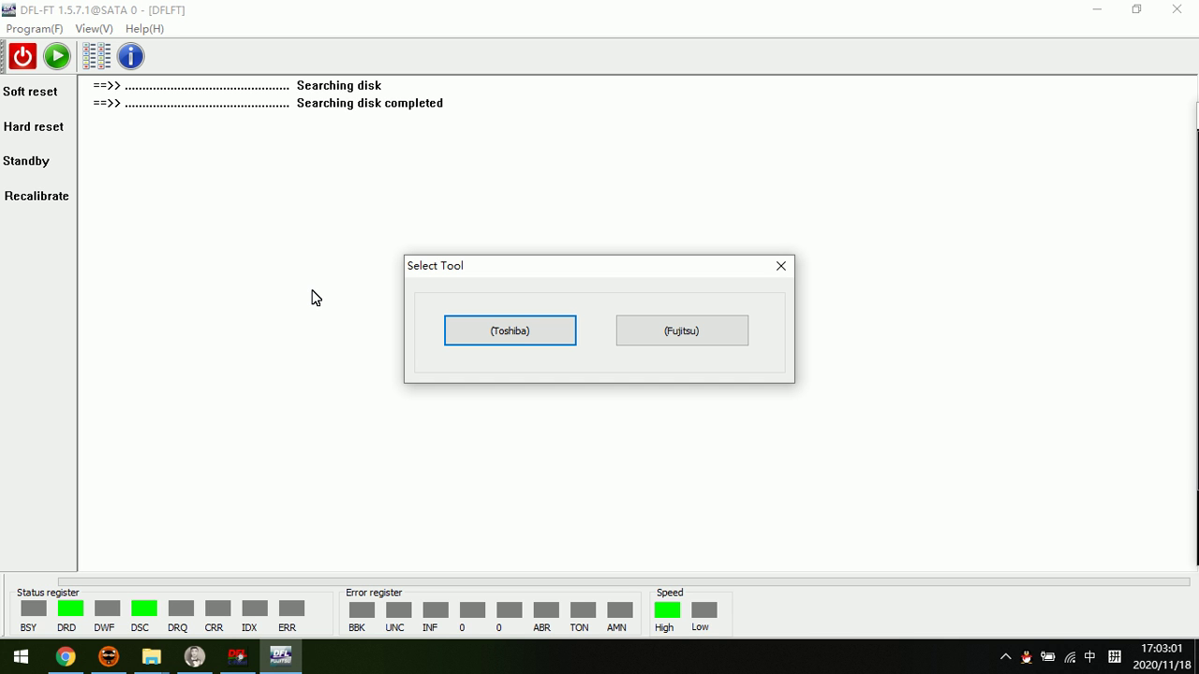
- Choose the Toshiba toolset and load the MQ03ABB200 details, keeping family MQ03ABB unchanged
left_click(535, 330)
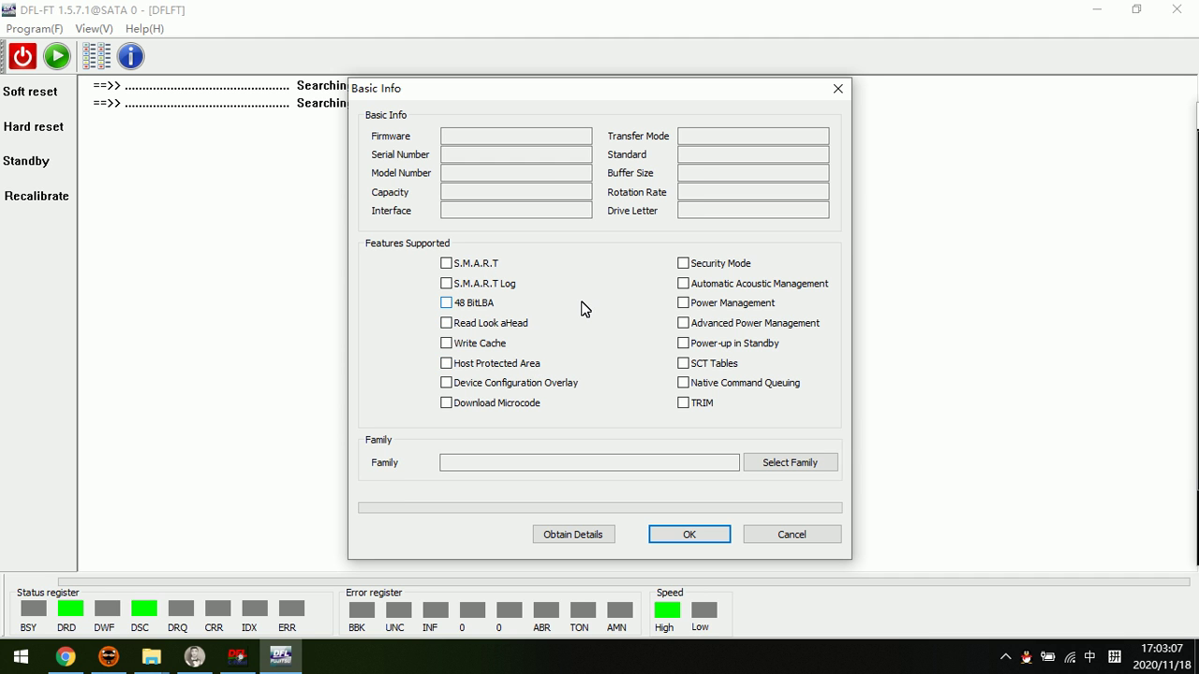
left_click(563, 539)
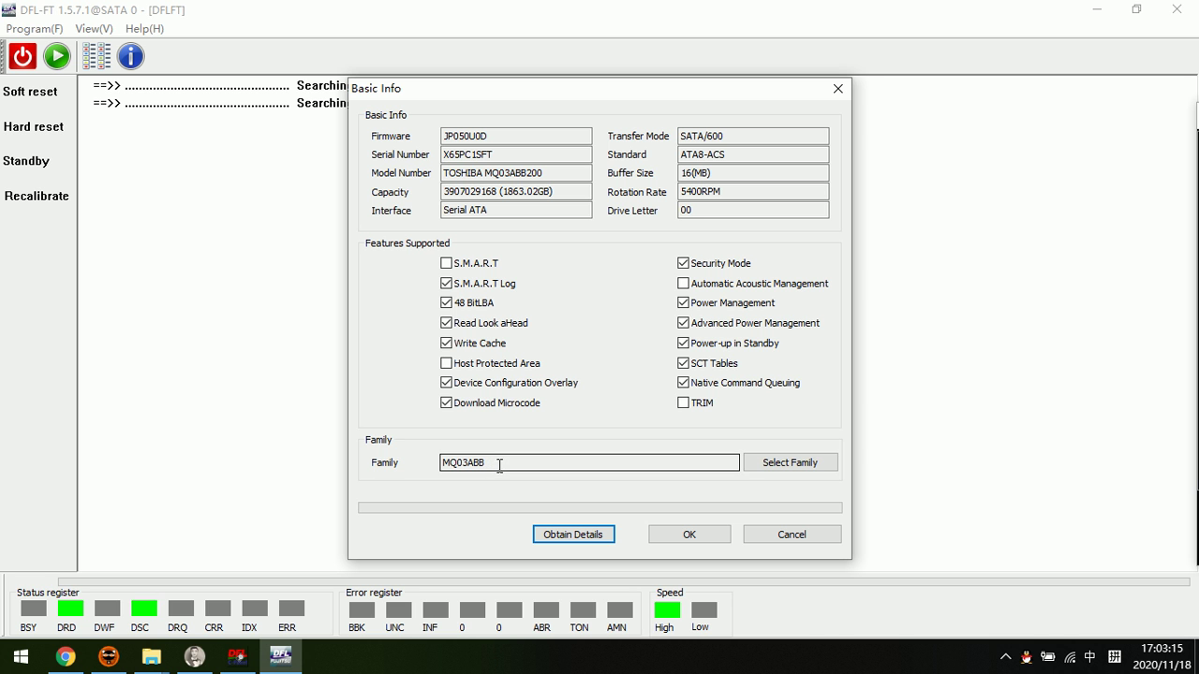
left_click(789, 464)
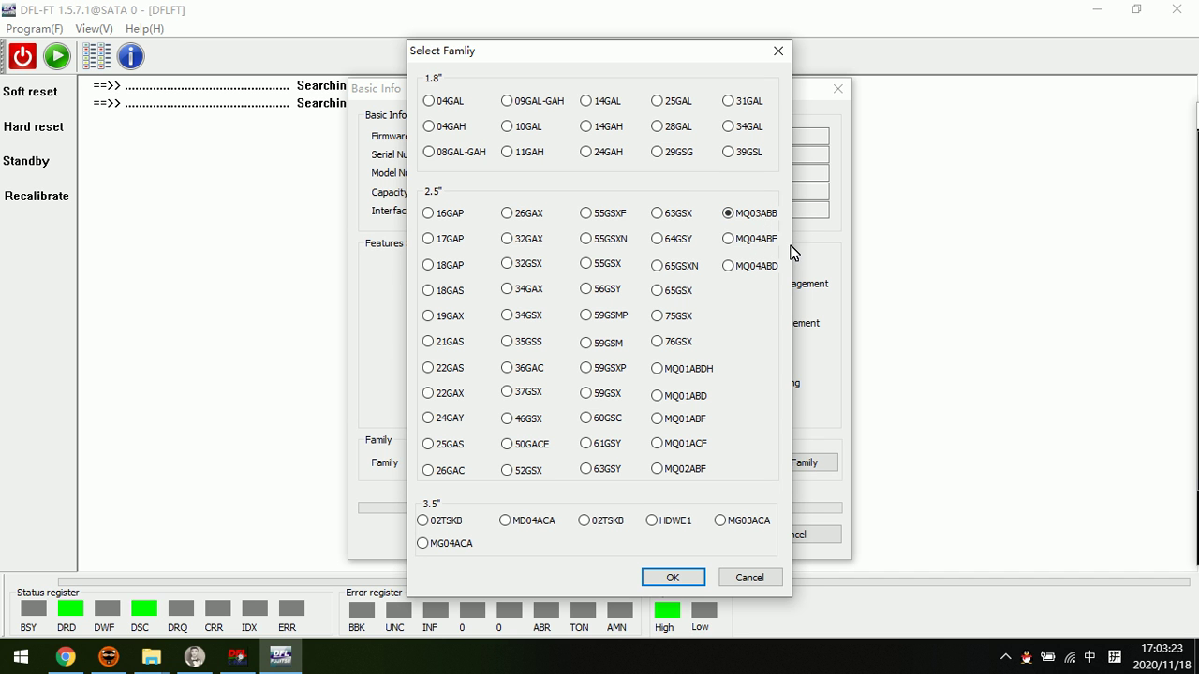
left_click(758, 583)
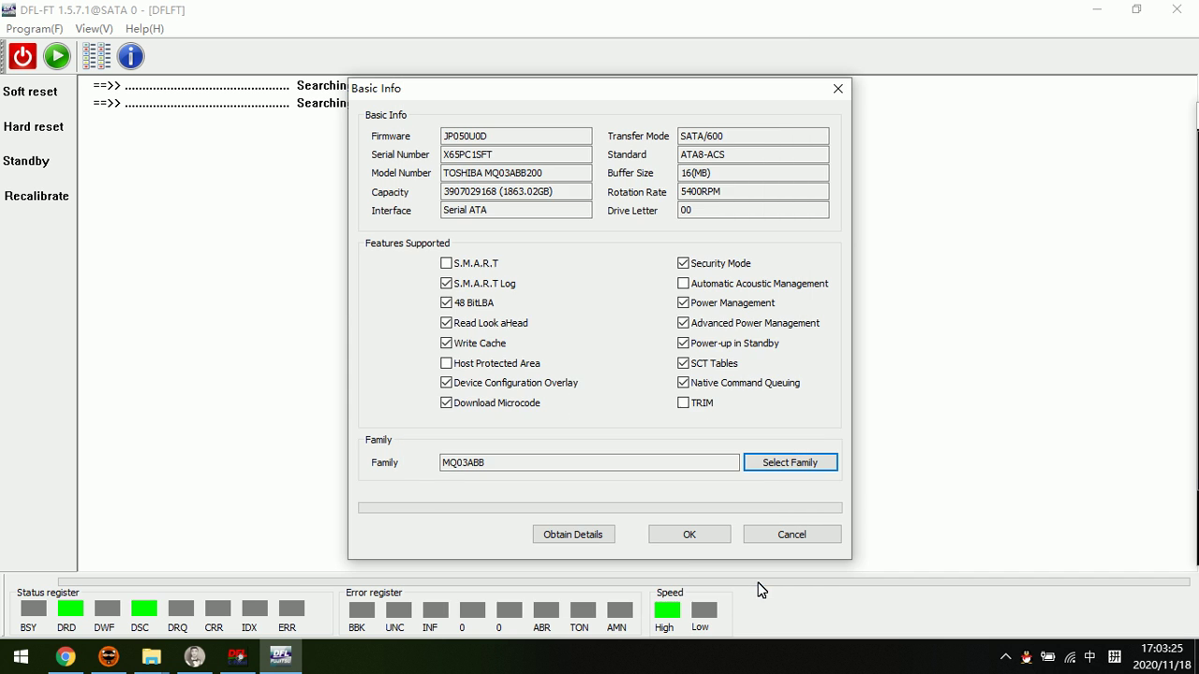
left_click(690, 534)
left_click(777, 460)
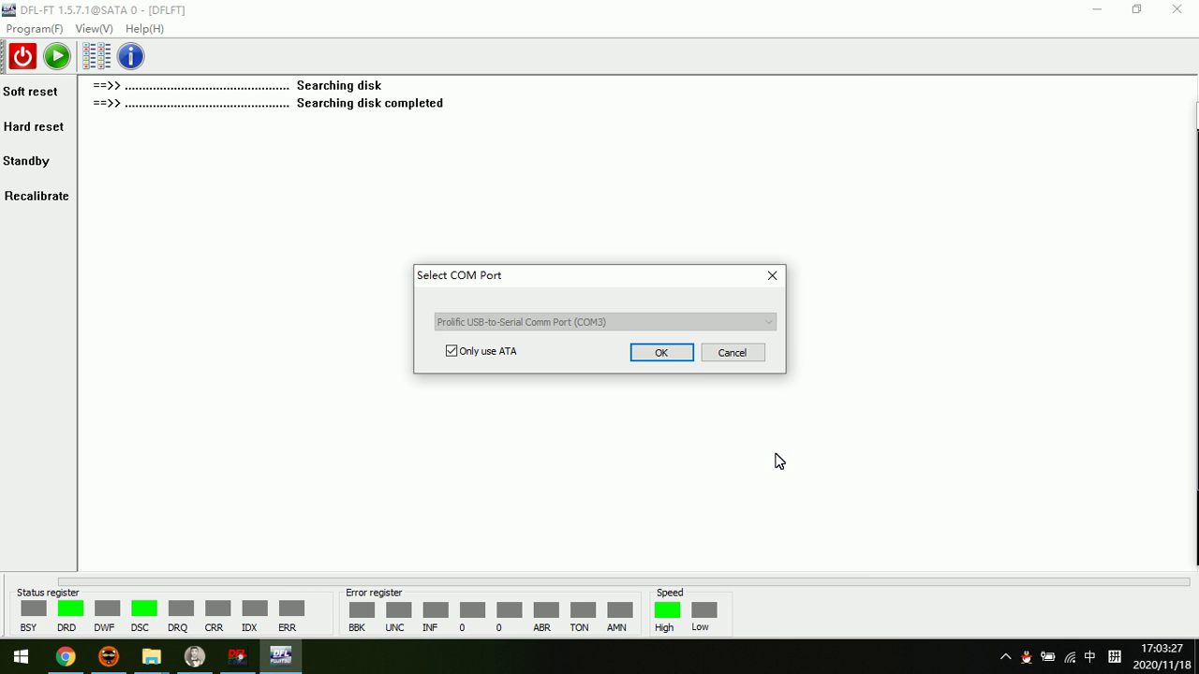
- Open the Toshiba tools' Modules List and select modules 0056 (HDD Id) and 00DD (P-List)
left_click(671, 353)
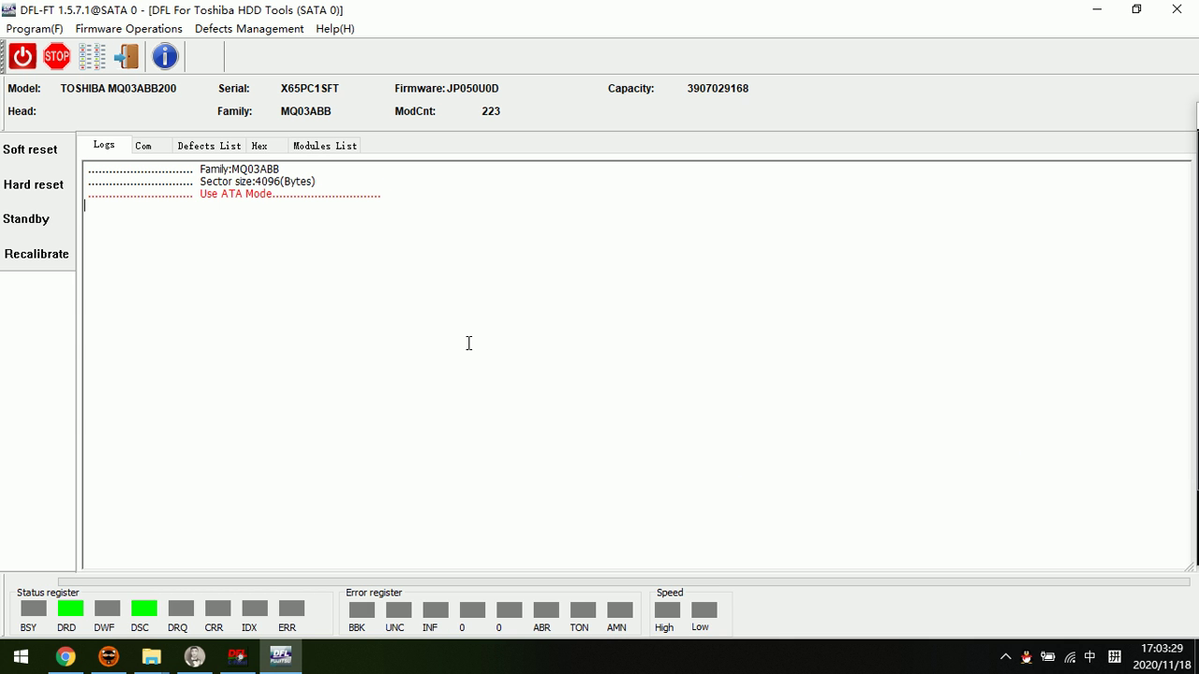
left_click(327, 146)
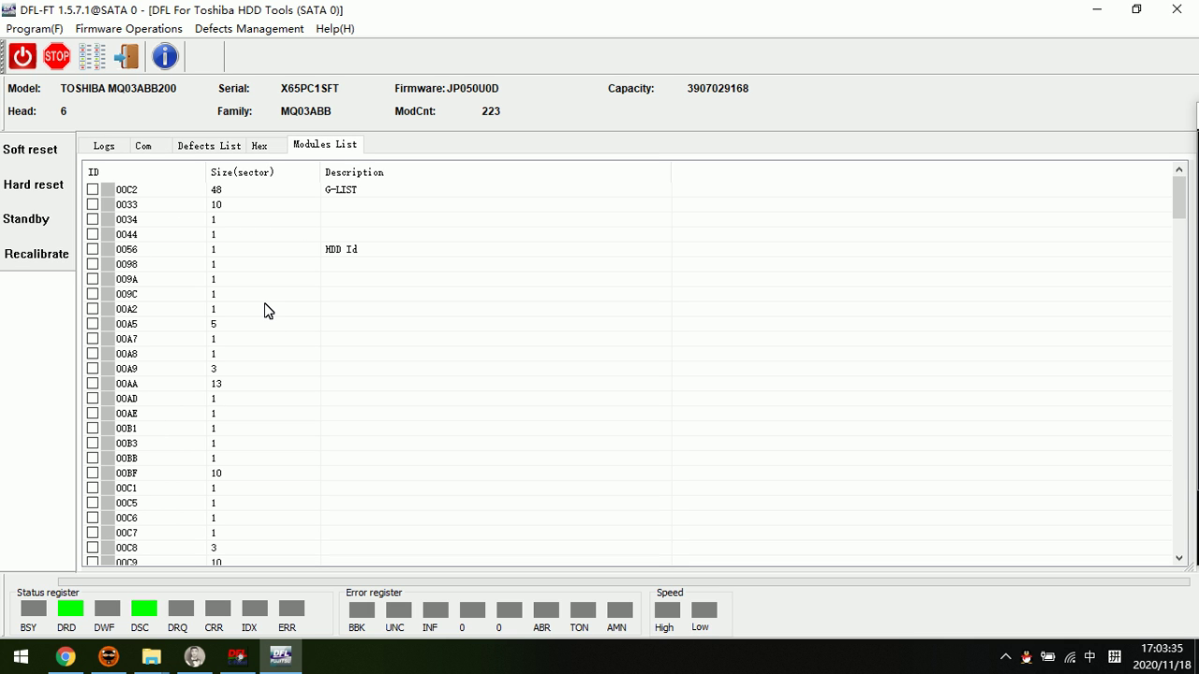
left_click(181, 253)
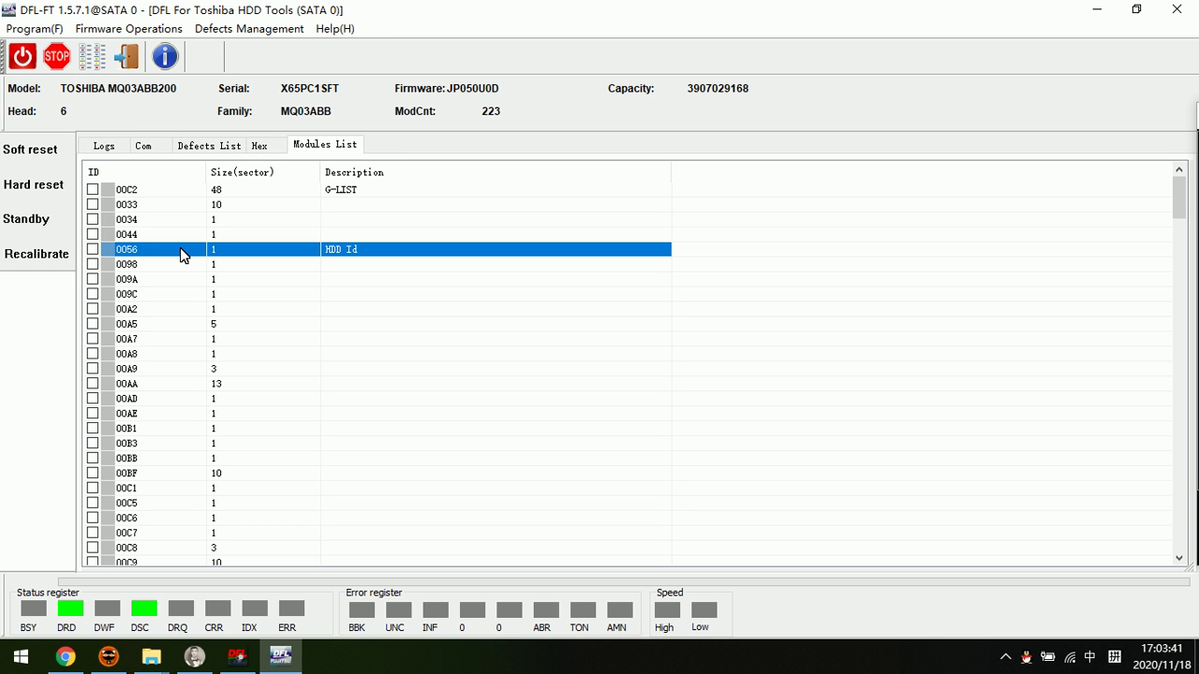
scroll(159, 420, "down", 3)
scroll(165, 444, "down", 3)
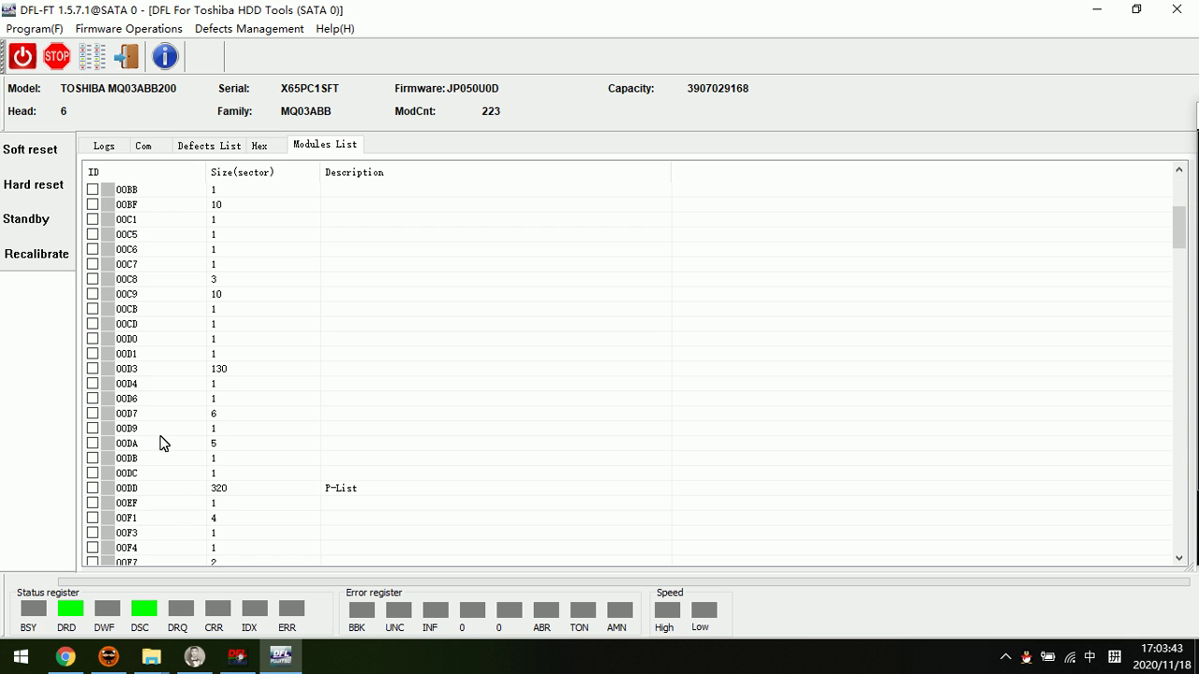
left_click(148, 495)
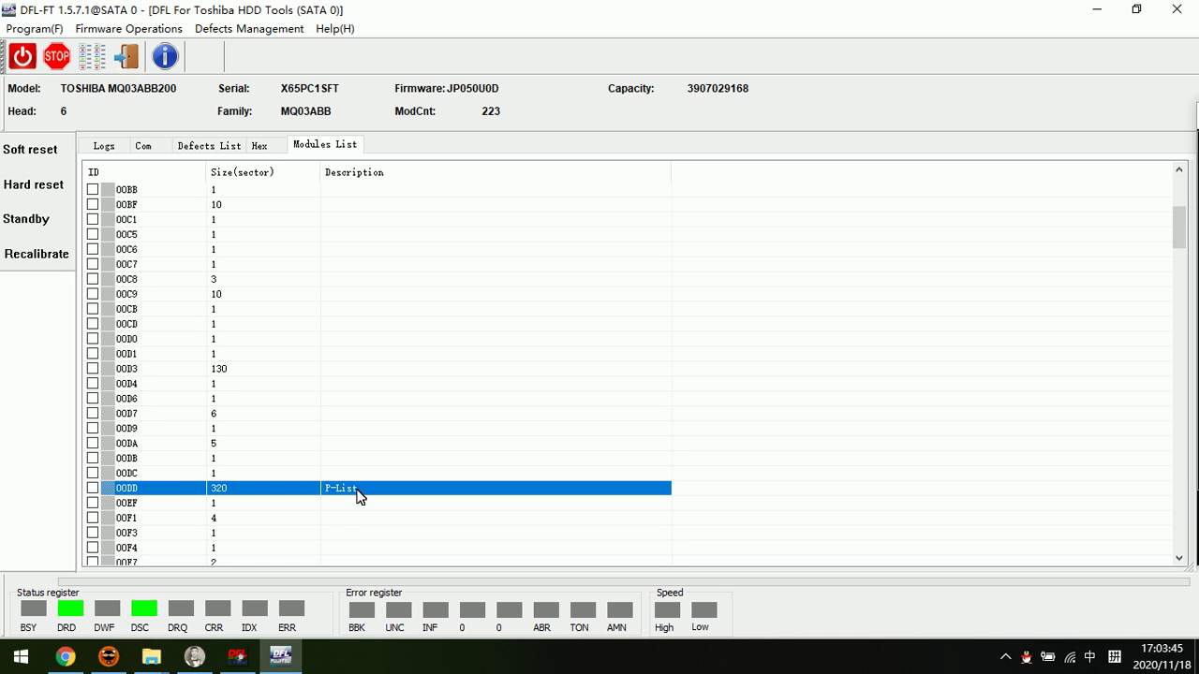
scroll(208, 423, "up", 4)
scroll(208, 422, "up", 2)
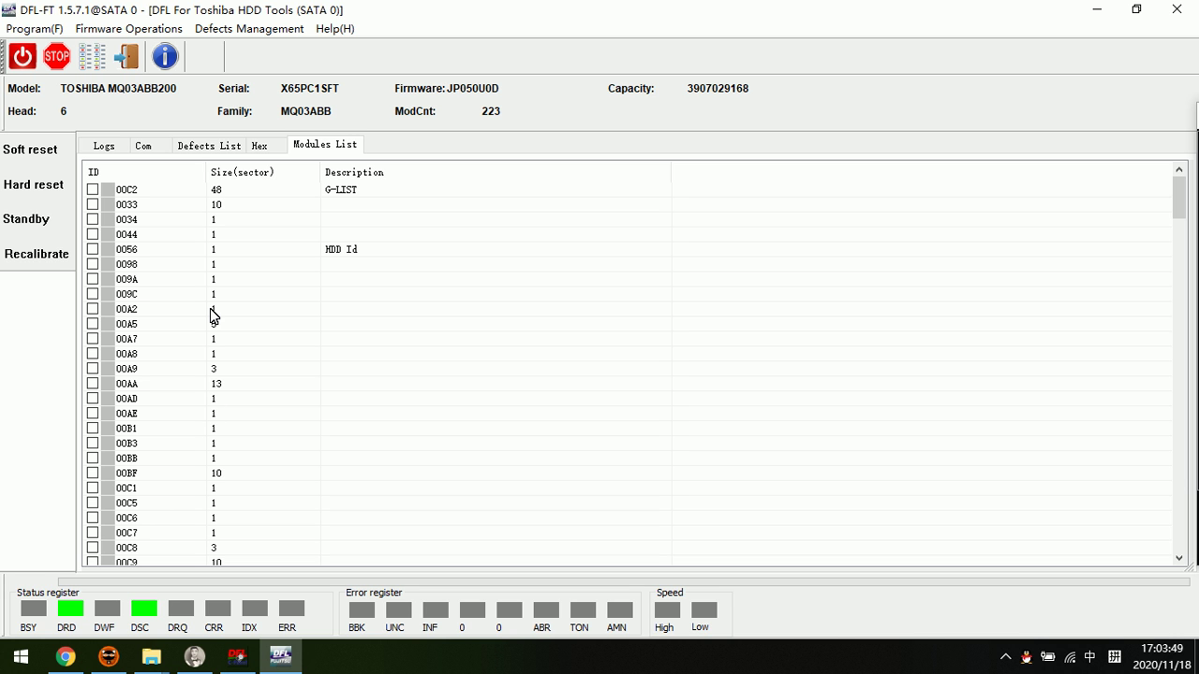
- Read modules 0056 and 00DD from the drive via Firmware Operations > Read Modules
left_click(143, 34)
left_click(200, 67)
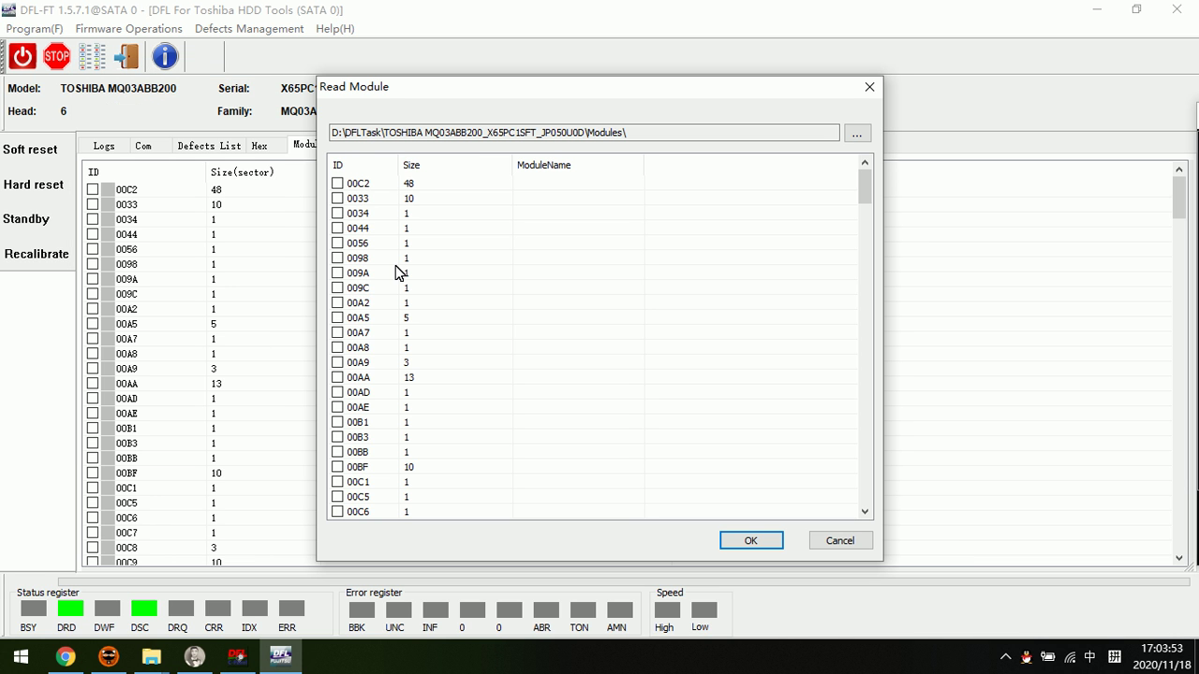
left_click(337, 244)
scroll(388, 446, "down", 4)
scroll(388, 446, "down", 3)
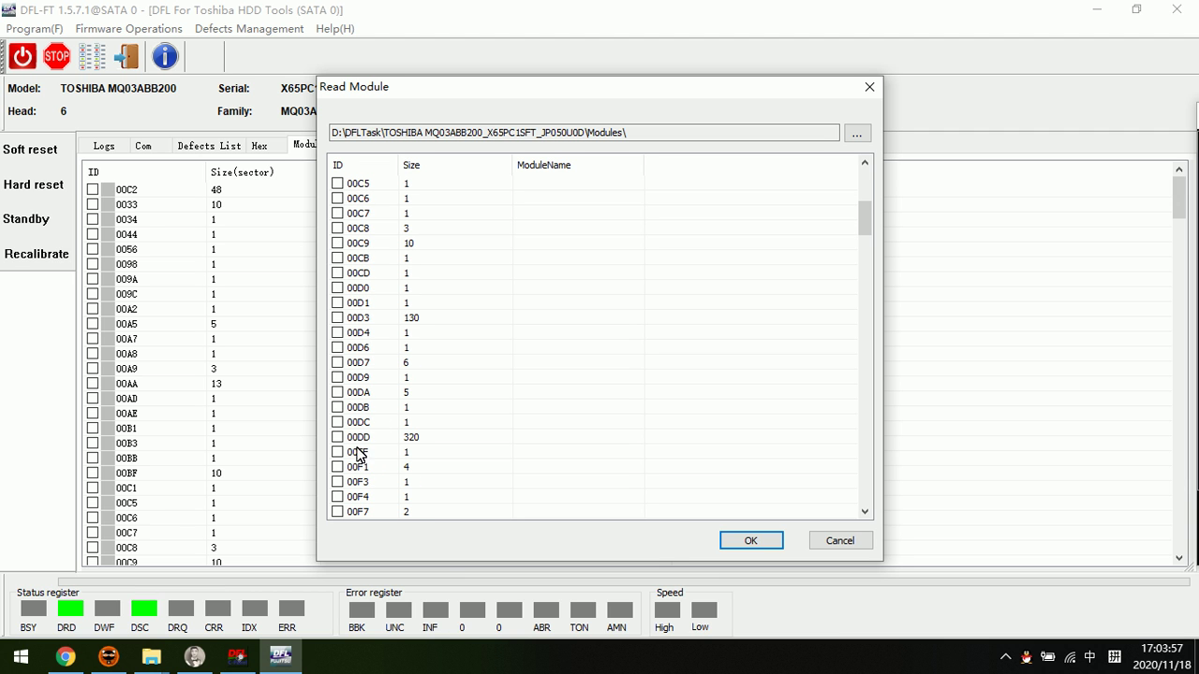
left_click(338, 438)
left_click(750, 541)
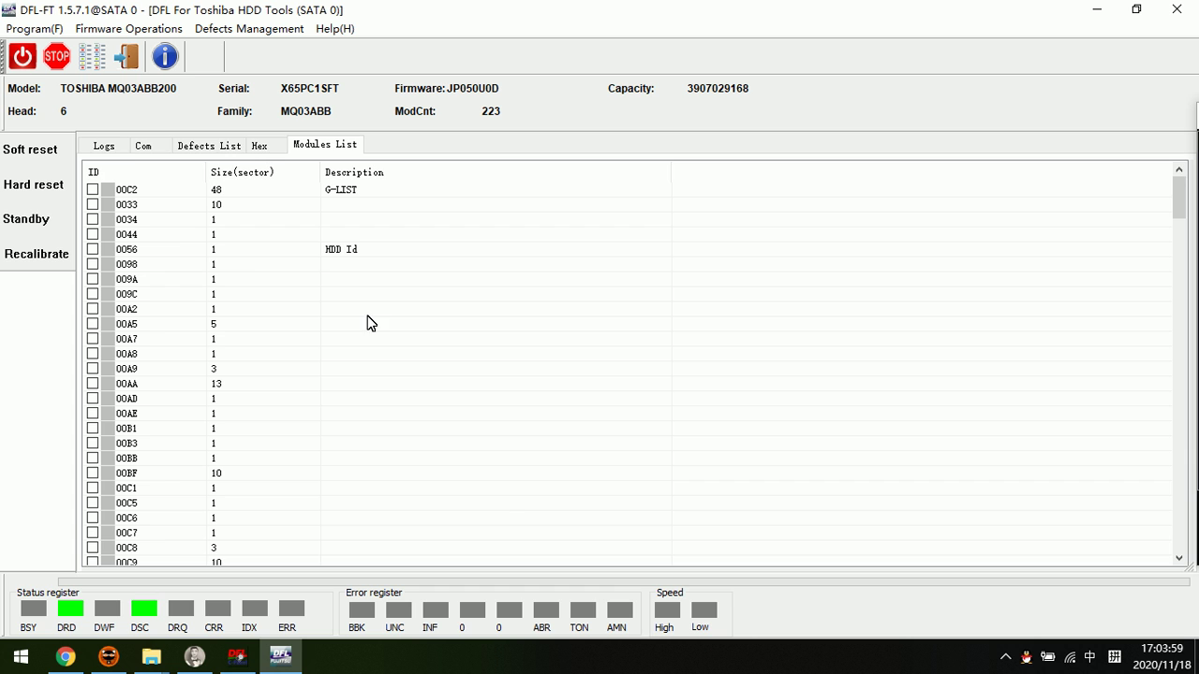
- Show the Logs tab and highlight the module-read lines
left_click(103, 146)
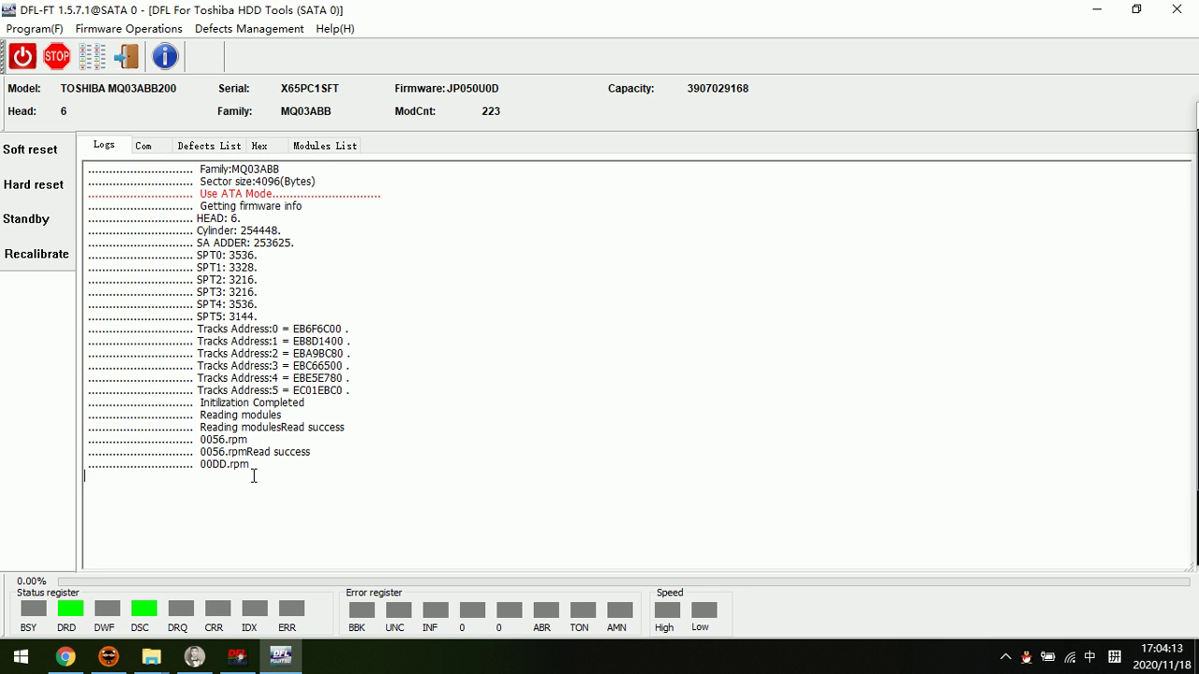
left_click_drag(254, 474, 140, 414)
left_click(300, 463)
left_click(38, 29)
left_click(29, 71)
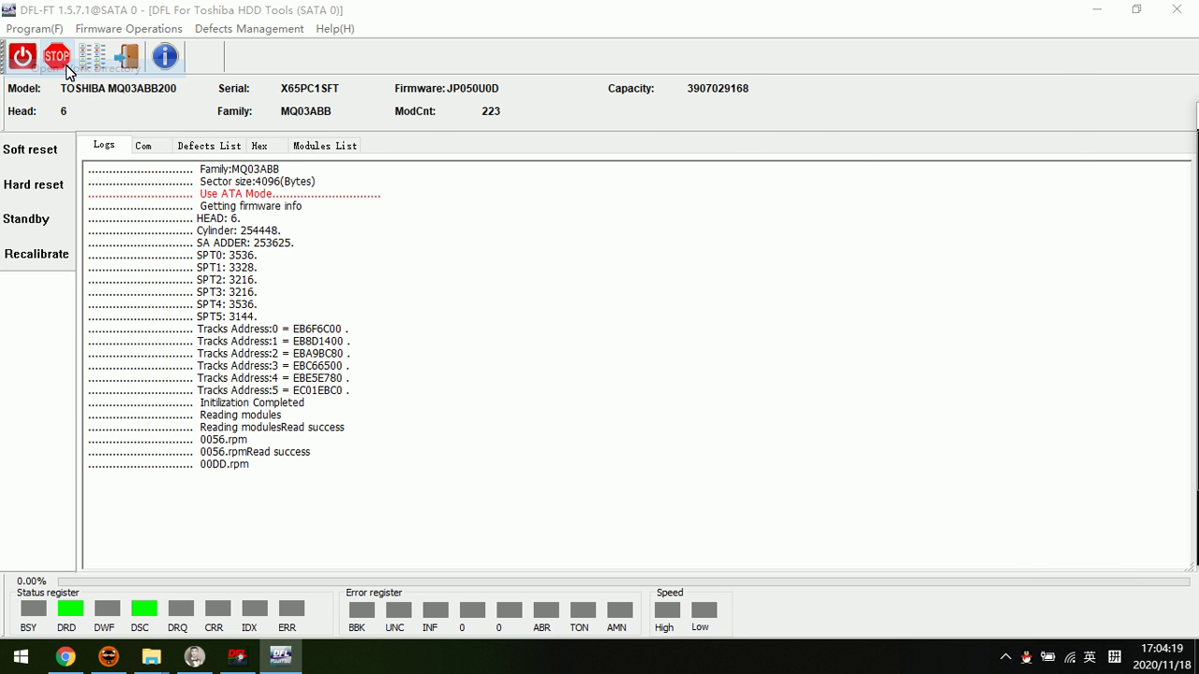
double_click(546, 285)
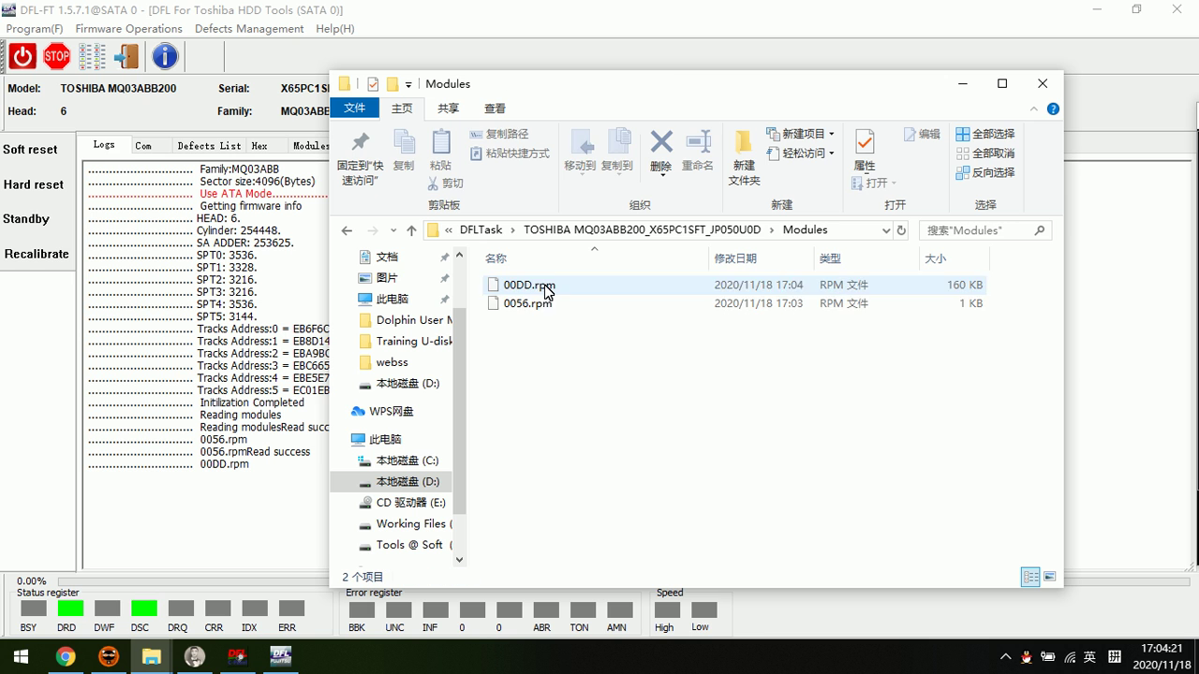
left_click_drag(566, 327, 502, 269)
left_click_drag(559, 342, 501, 303)
left_click(534, 336)
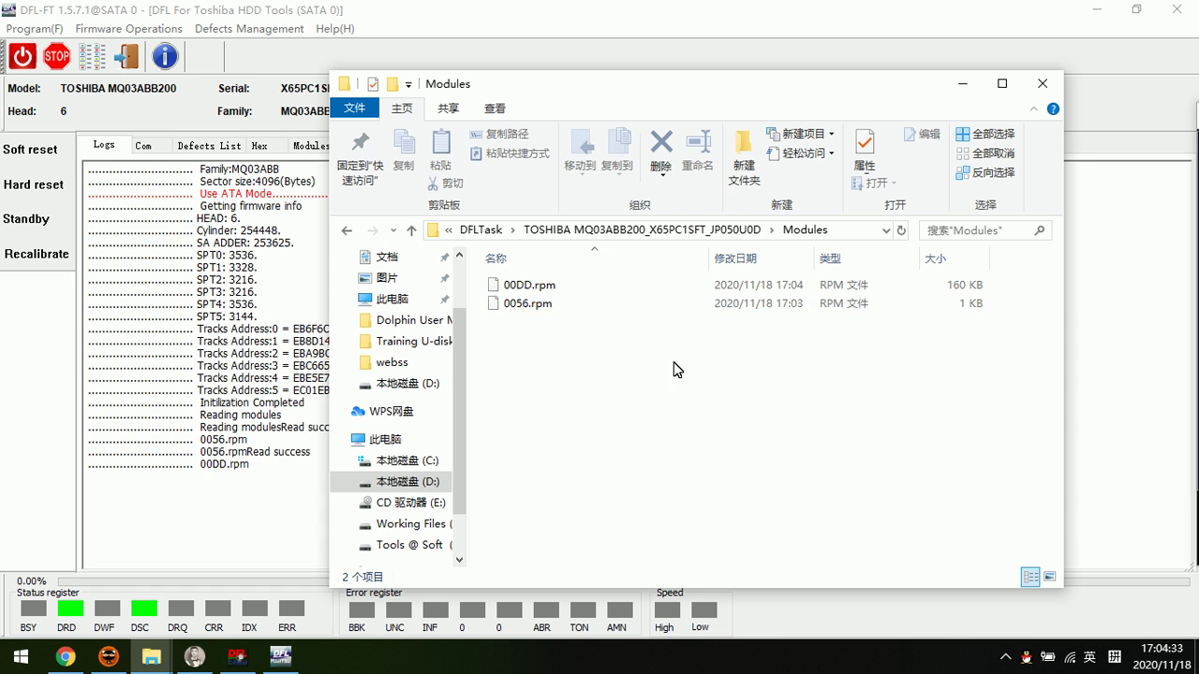
left_click(1042, 83)
- Return to the log and check the Firmware Operations menu without choosing anything
left_click(363, 372)
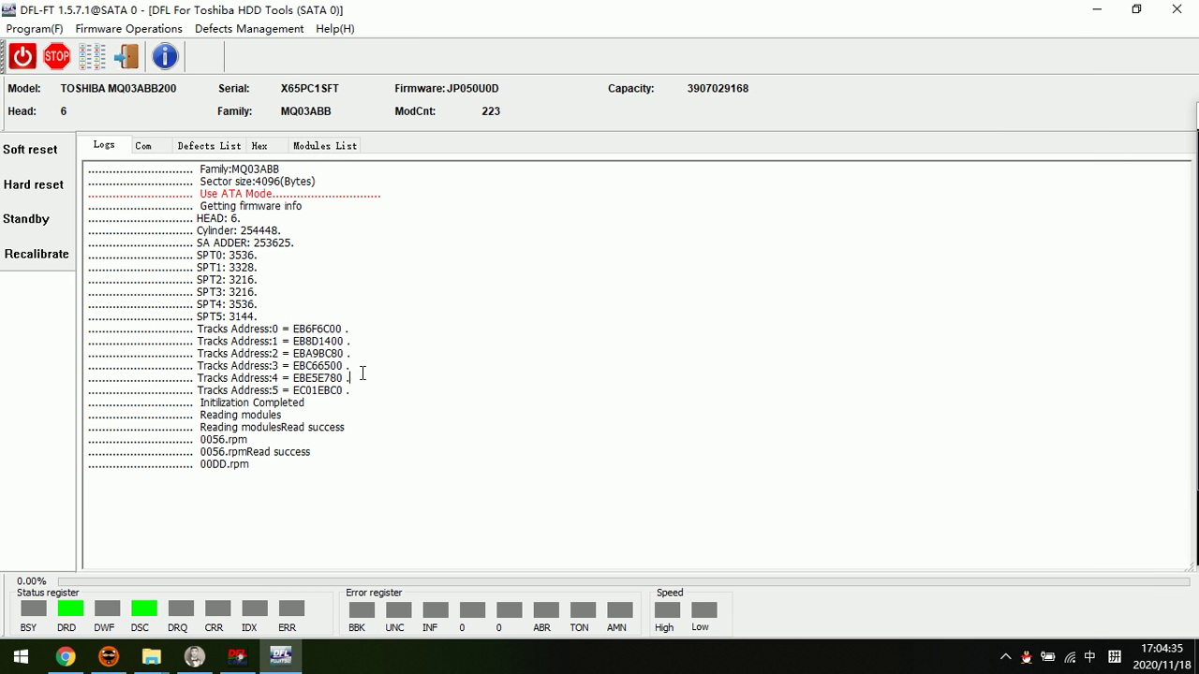
left_click(262, 482)
left_click(140, 28)
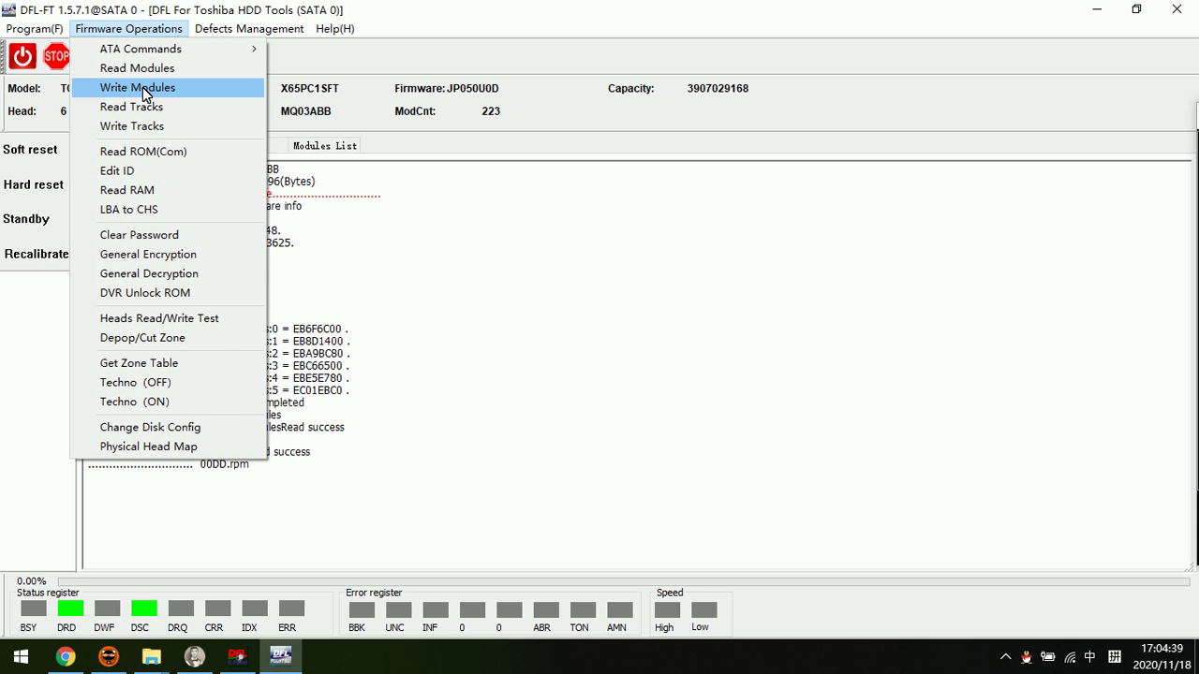
left_click(389, 243)
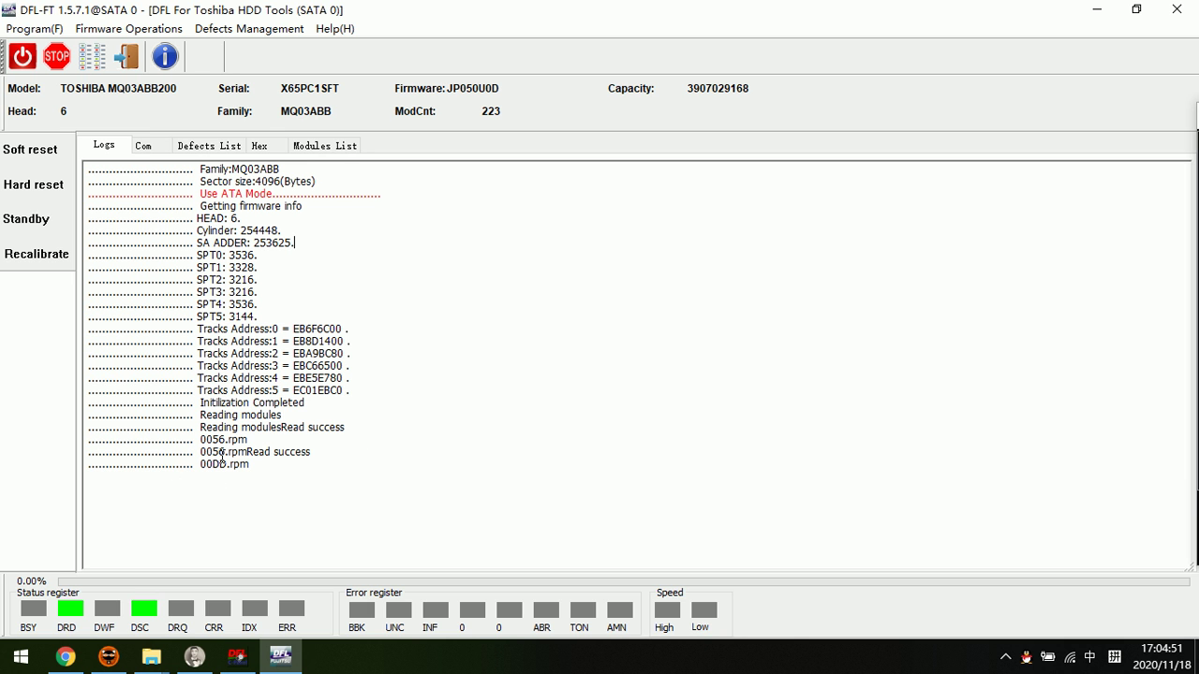
- Write modules 0056 and 00DD back to the drive and highlight the completion message
left_click(131, 28)
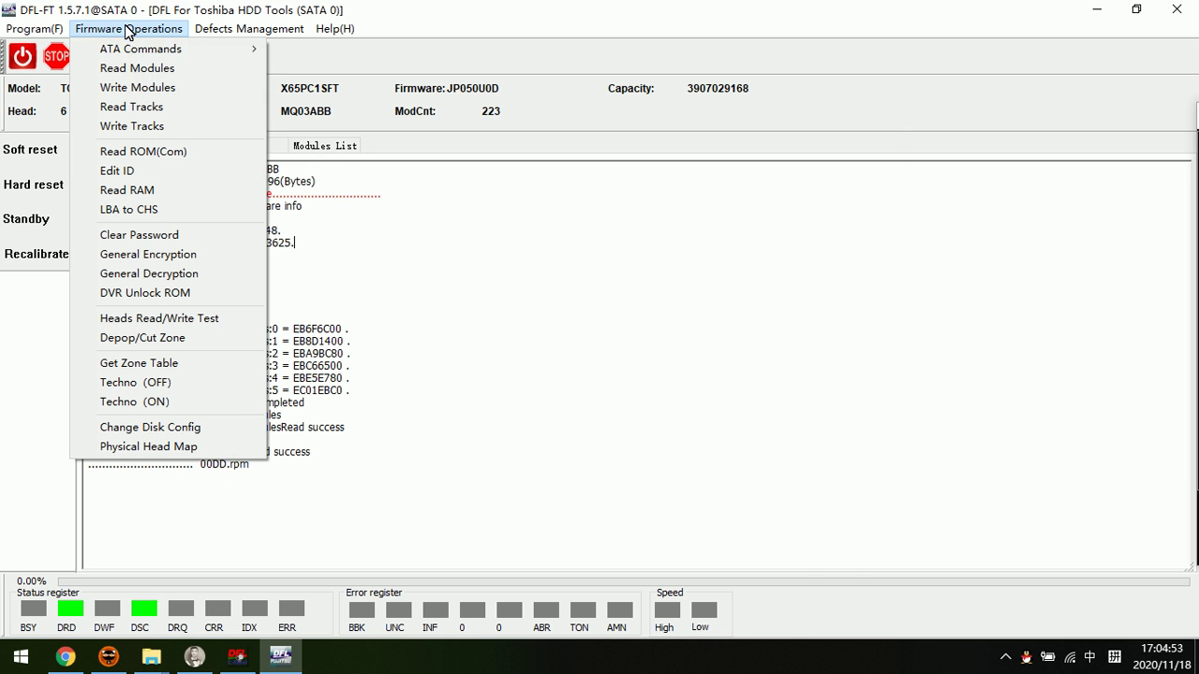
left_click(138, 89)
left_click(338, 197)
left_click(751, 540)
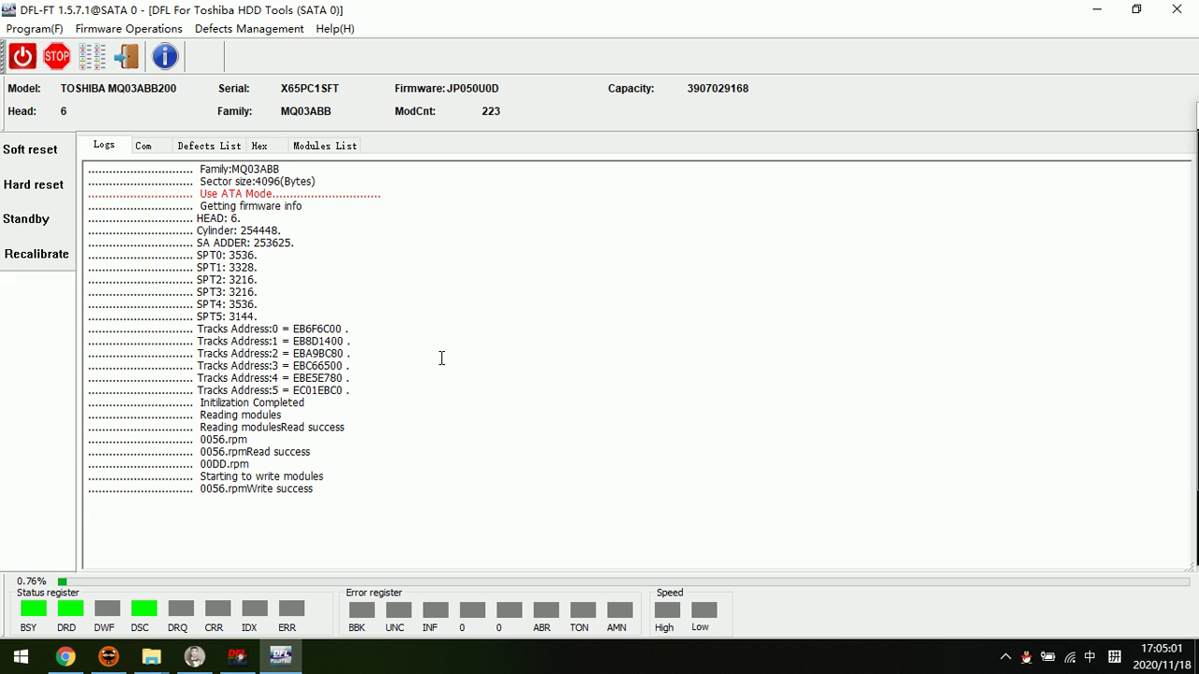
mouse_move(328, 513)
left_mouse_down()
mouse_move(212, 513)
mouse_move(56, 489)
left_mouse_up()
left_click(429, 506)
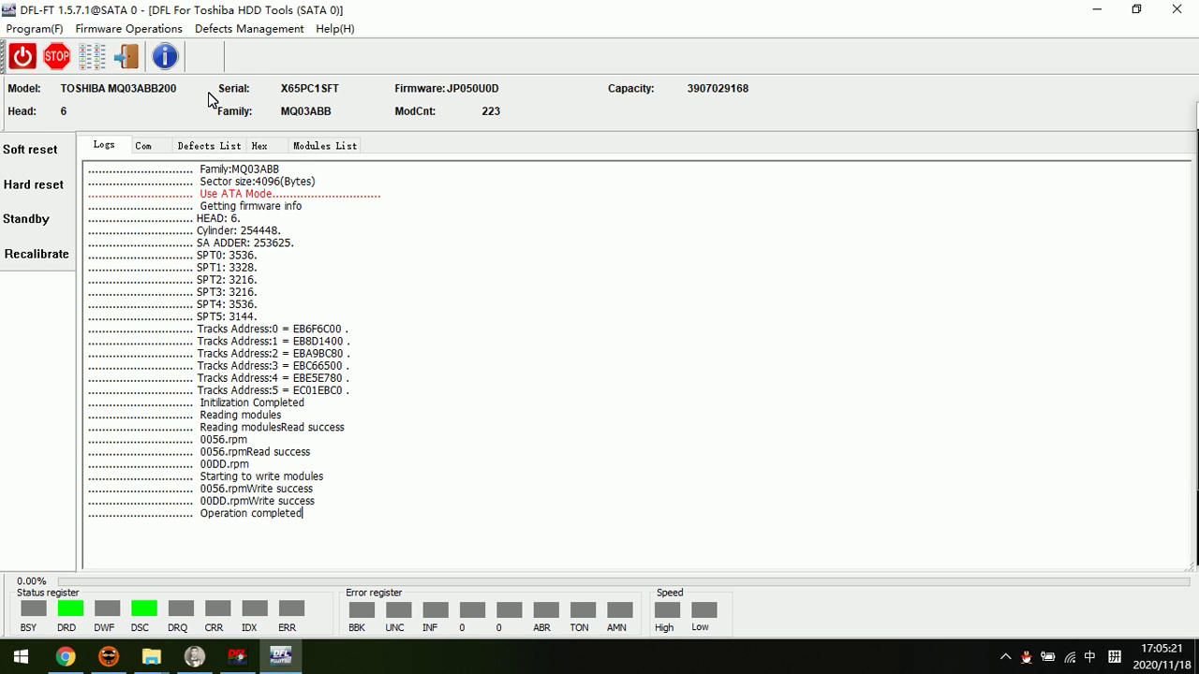
- Run Reset S.M.A.R.T from Defects Management and wait for 'RESET SMART Success' in the log
left_click(250, 29)
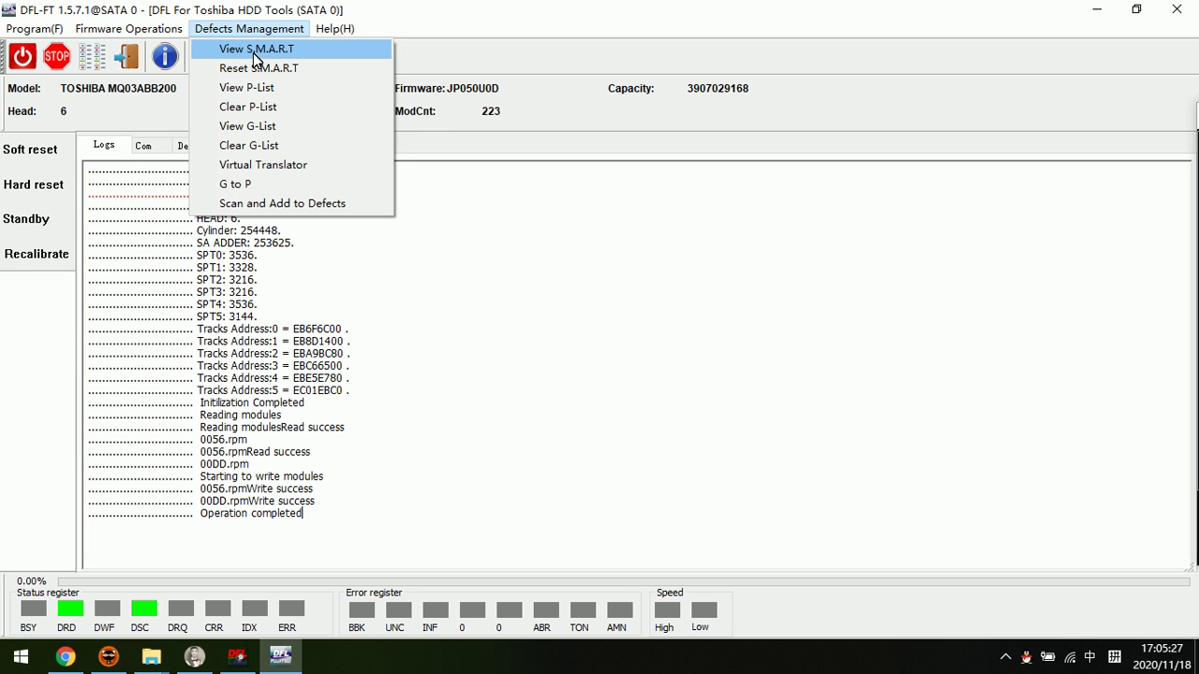
left_click(255, 71)
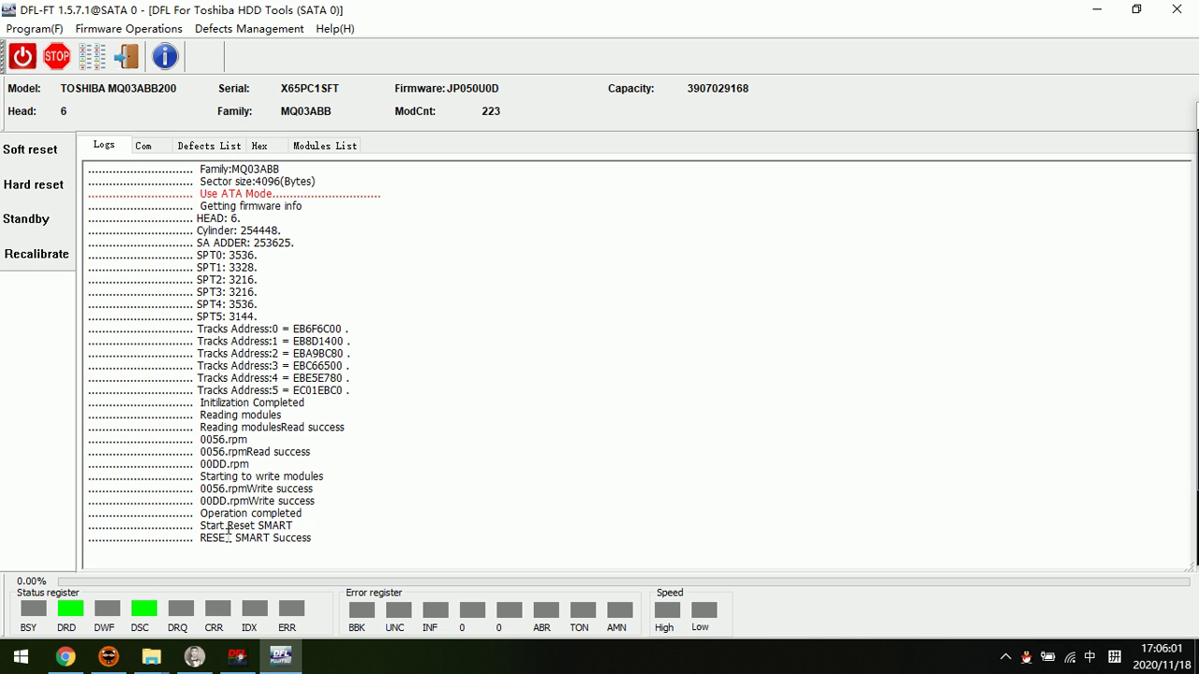
left_click(347, 509)
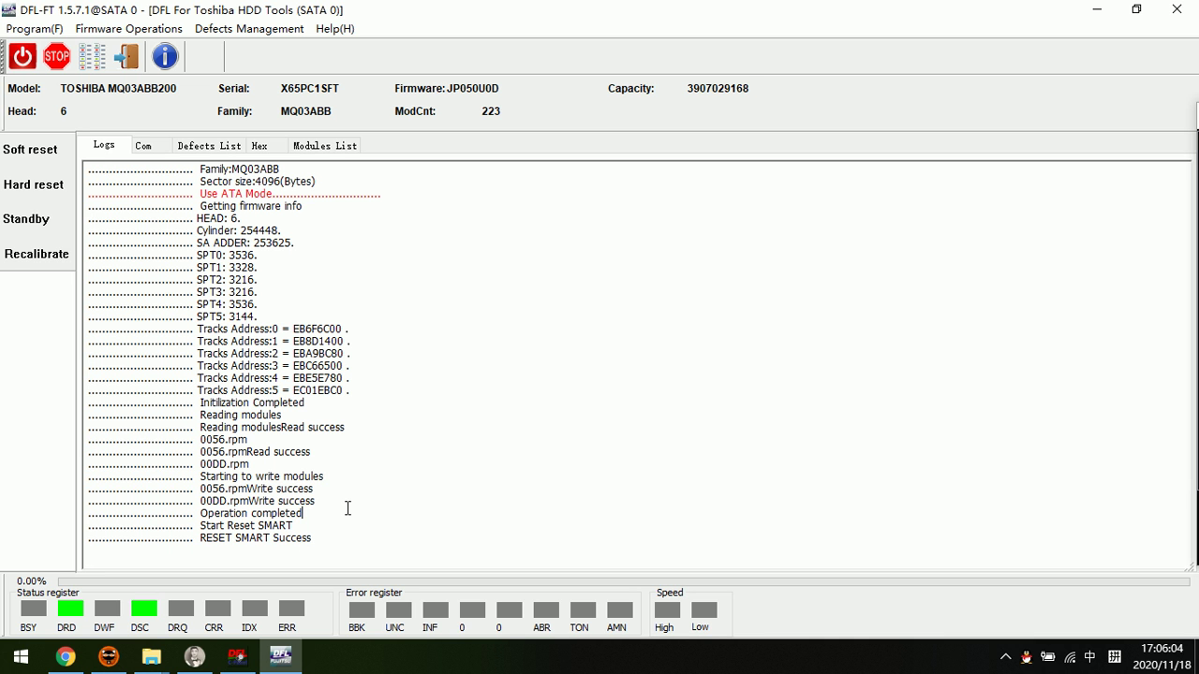
left_click(248, 28)
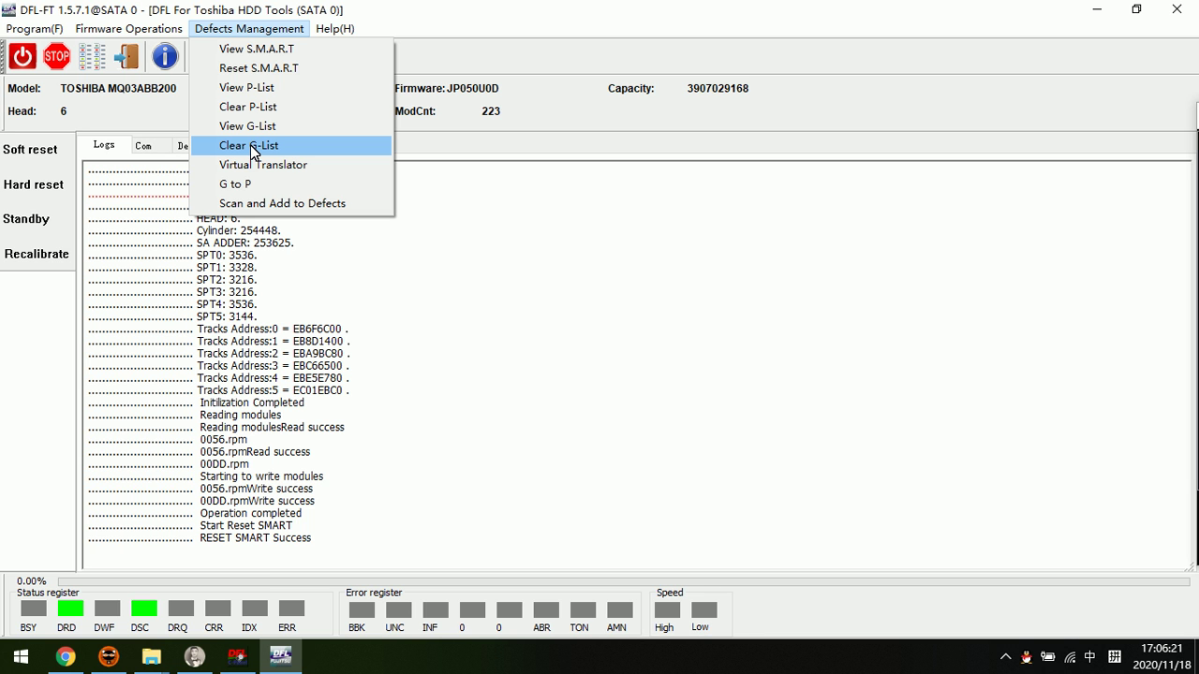
- Clear the drive's G-List and highlight the 'Operation success' lines in the log
left_click(250, 146)
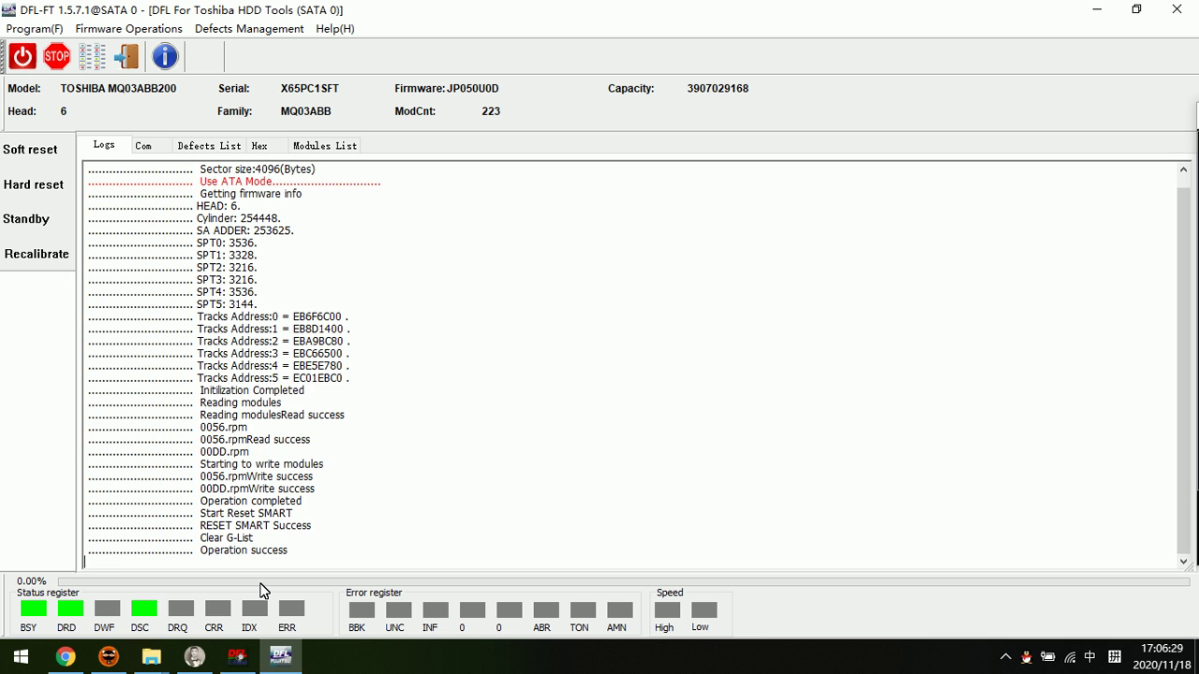
left_click_drag(312, 550, 179, 533)
left_click(180, 532)
- Run the virtual translator from Defects Management, then reopen the menu and close it unused
left_click(248, 28)
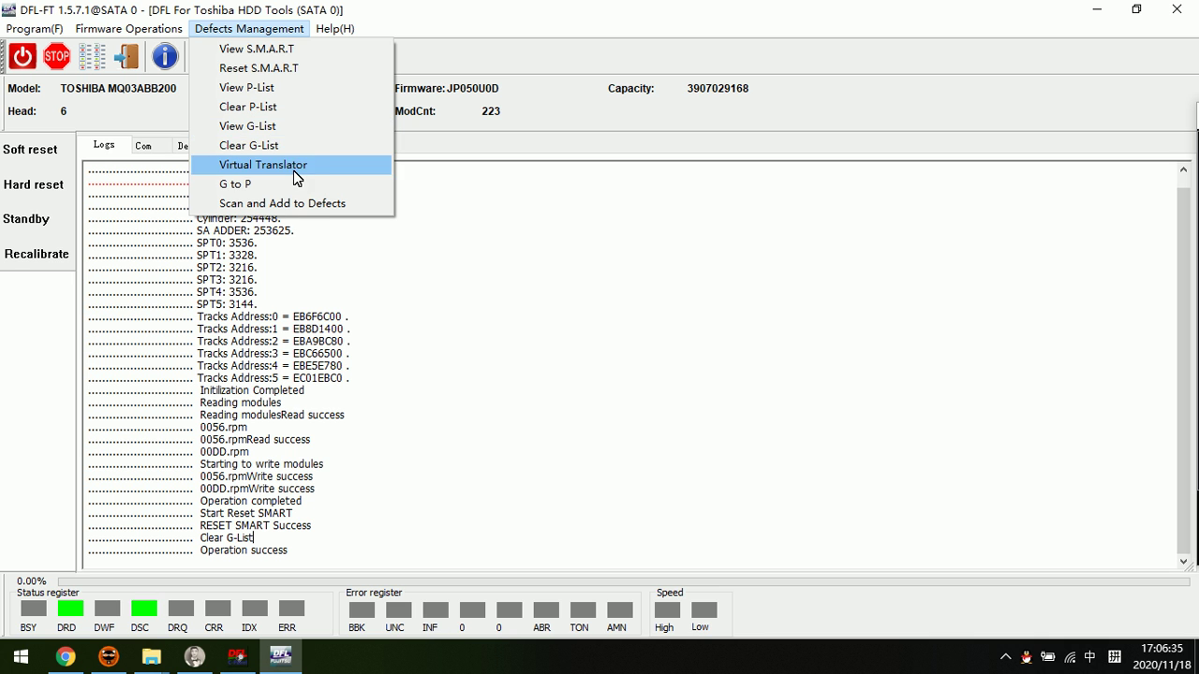
left_click(253, 164)
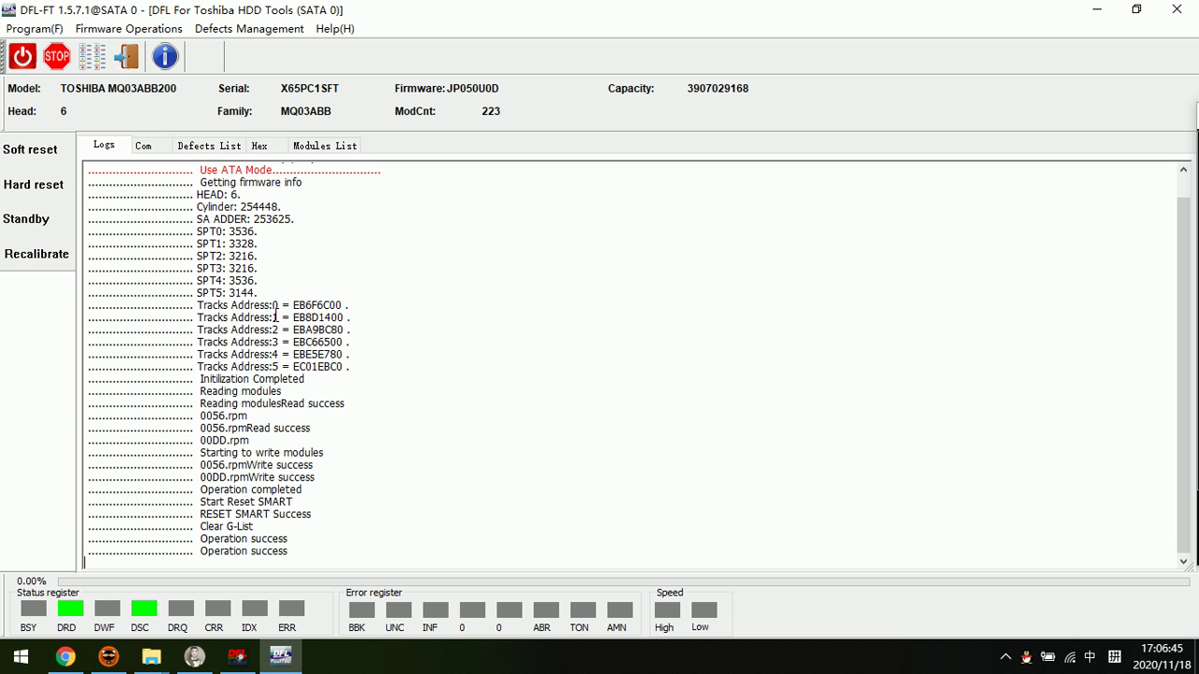
left_click(283, 393)
left_click(253, 34)
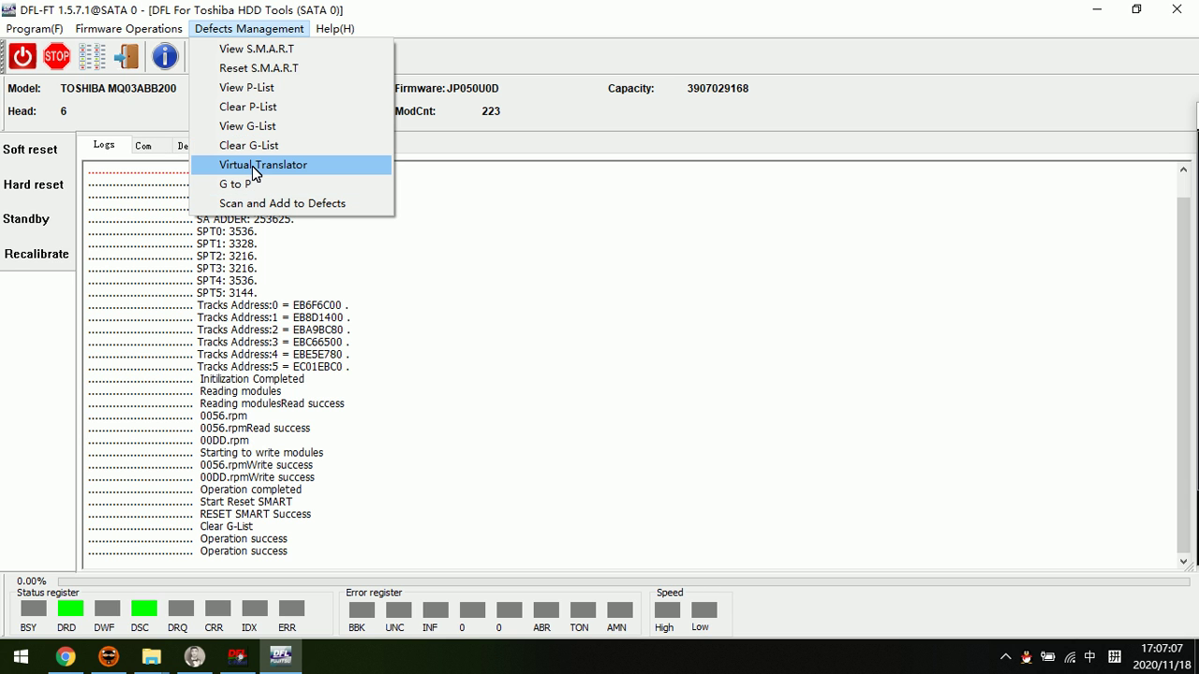
left_click(244, 185)
left_click(131, 28)
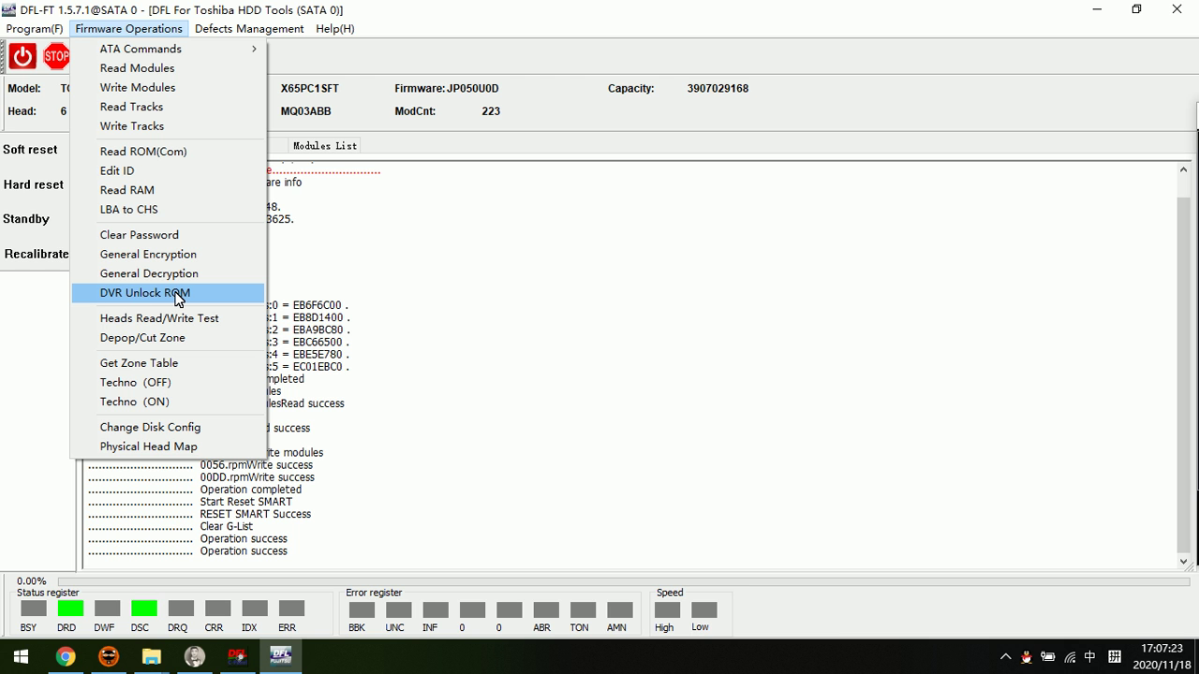
left_click(175, 296)
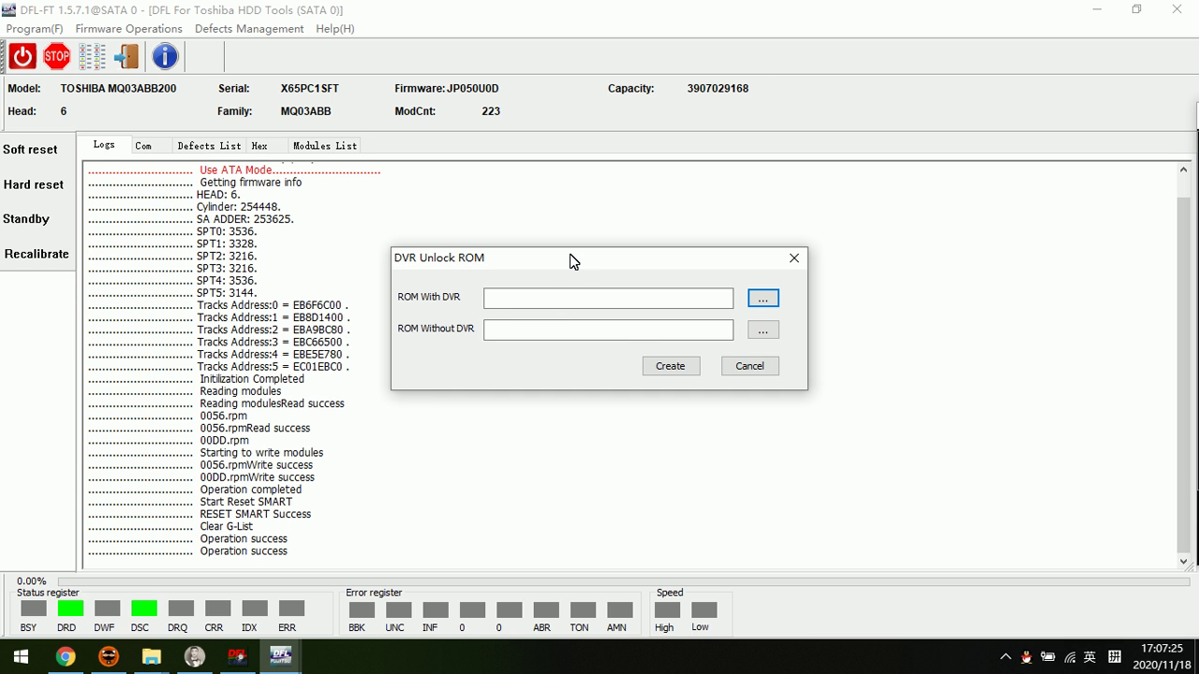
left_click_drag(570, 259, 446, 261)
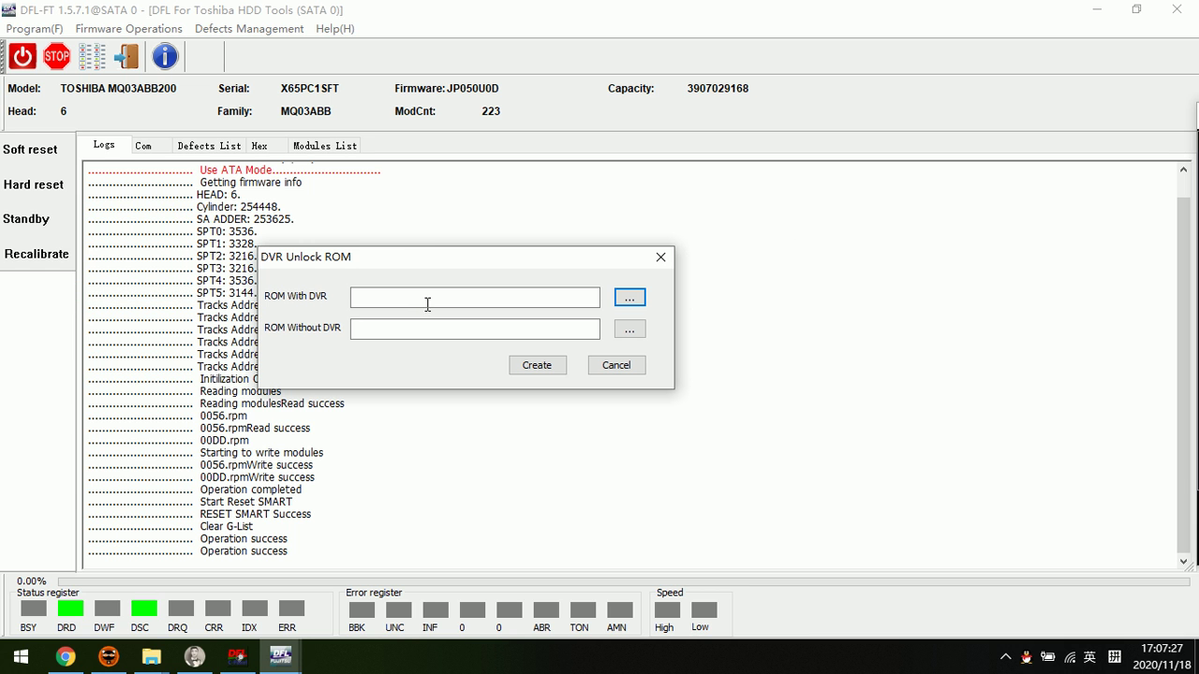
left_click_drag(301, 261, 279, 260)
left_click(386, 298)
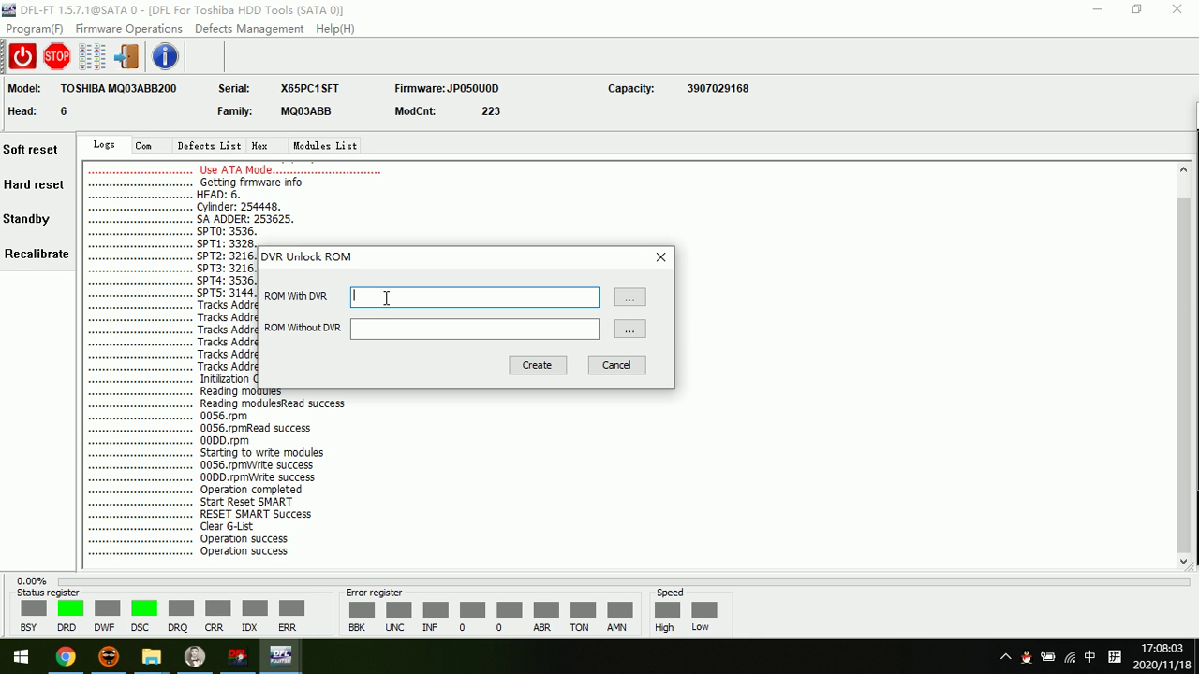
left_click(478, 330)
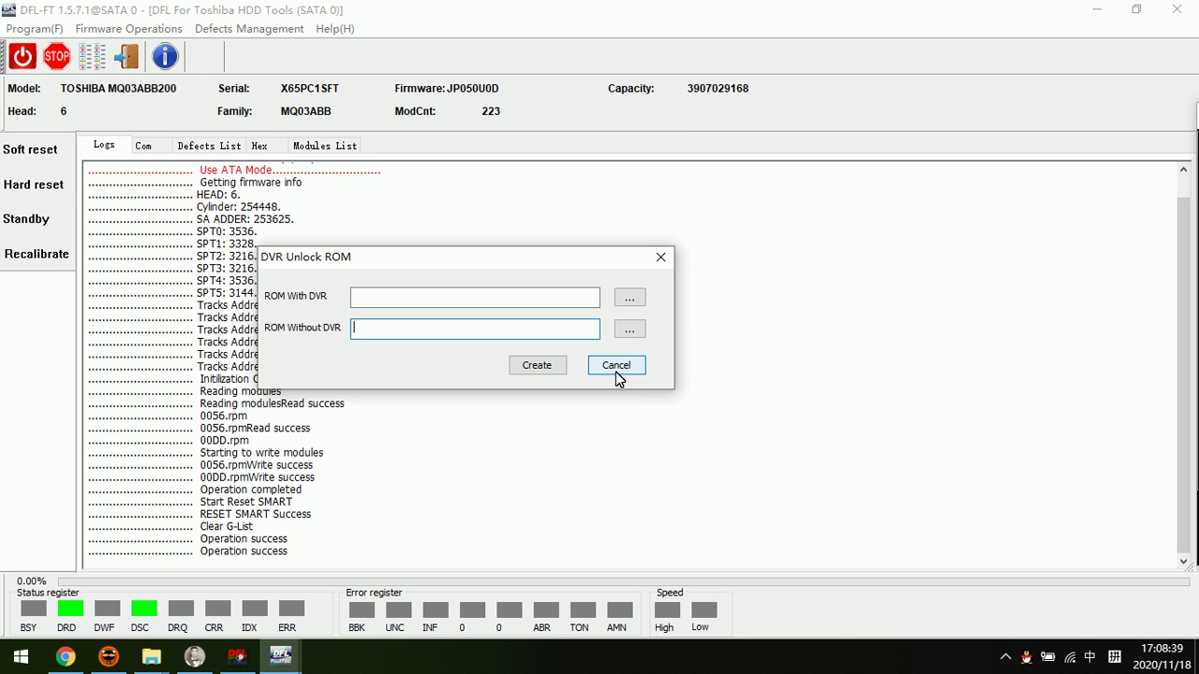
left_click(616, 365)
left_click(430, 321)
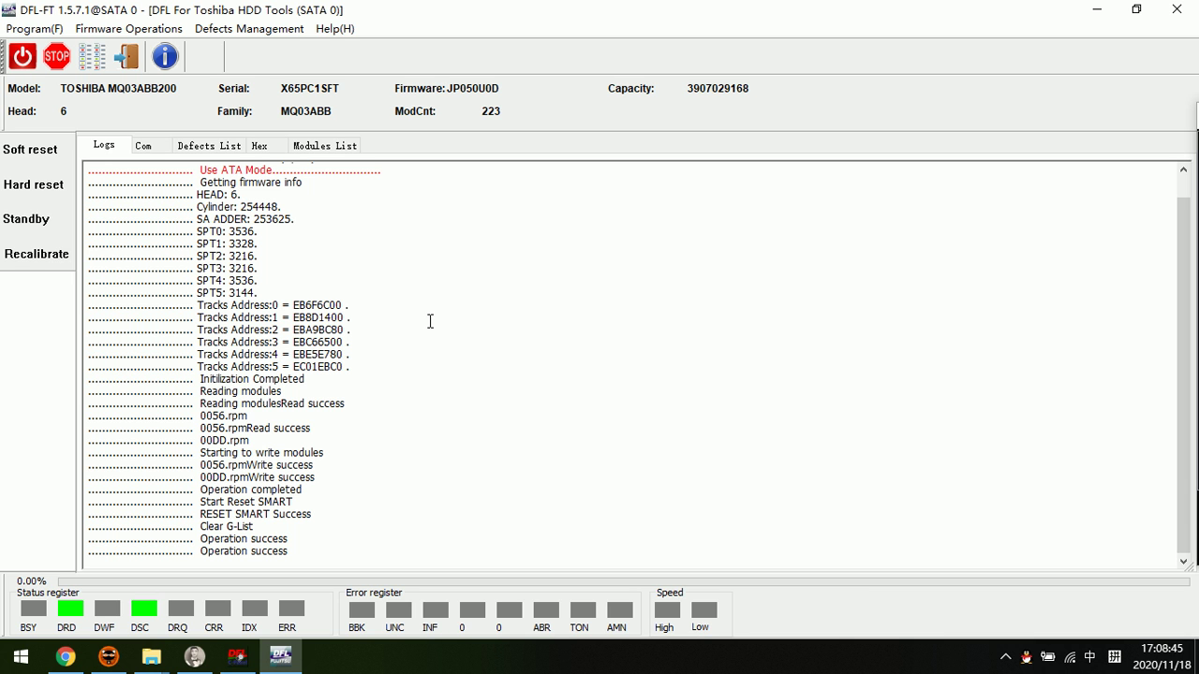
left_click(128, 28)
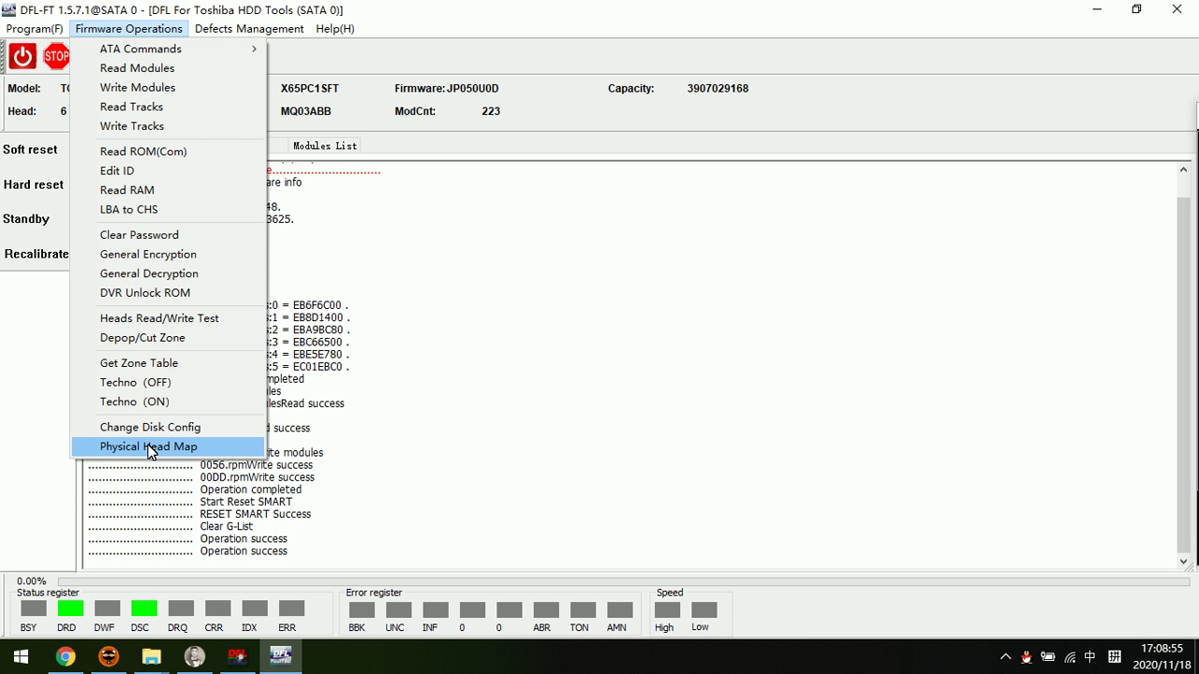
left_click(150, 447)
left_click_drag(522, 255, 378, 240)
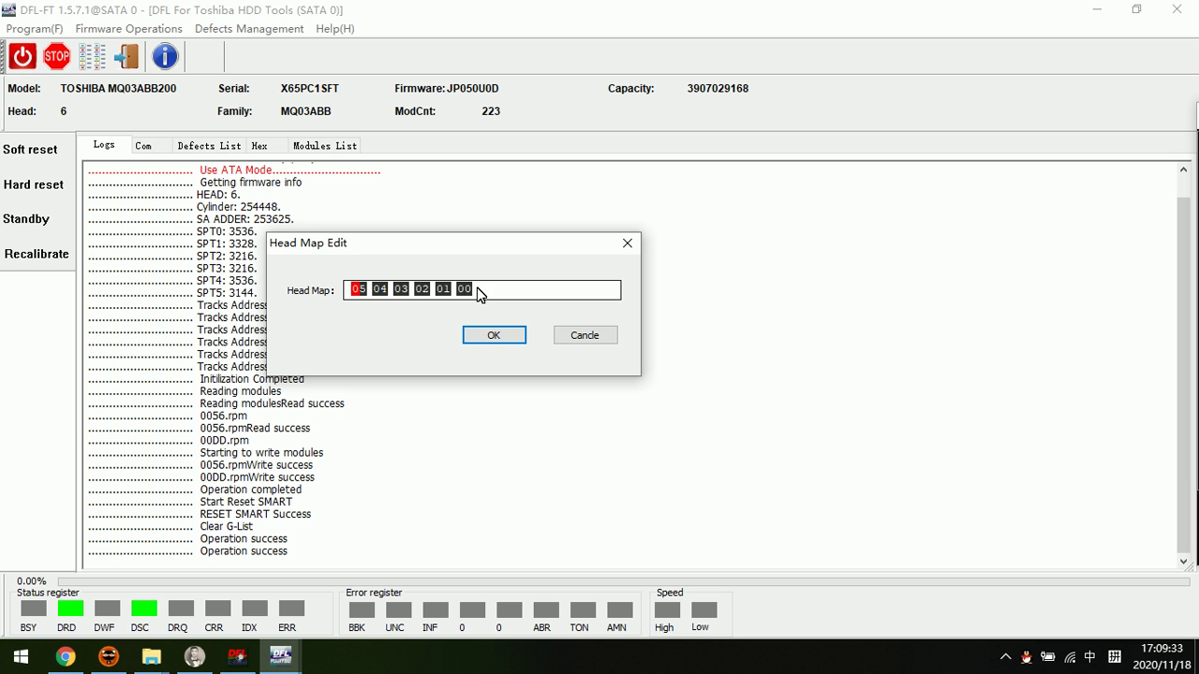
left_click(466, 290)
type("1")
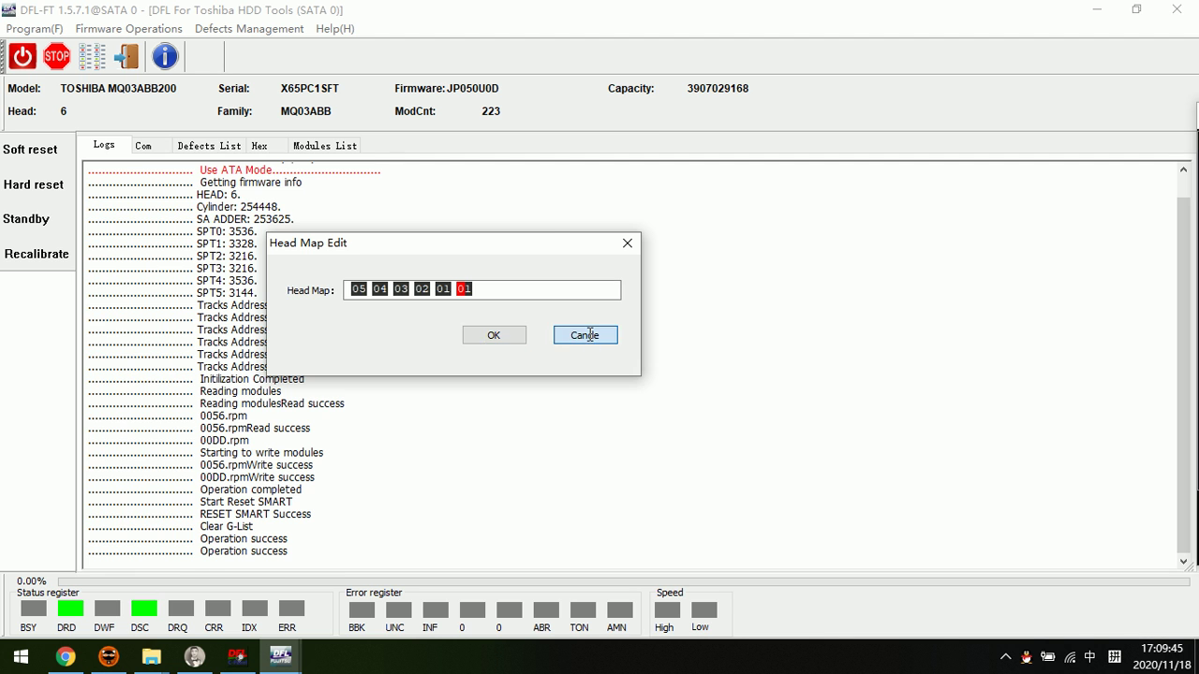
left_click(496, 338)
left_click(442, 333)
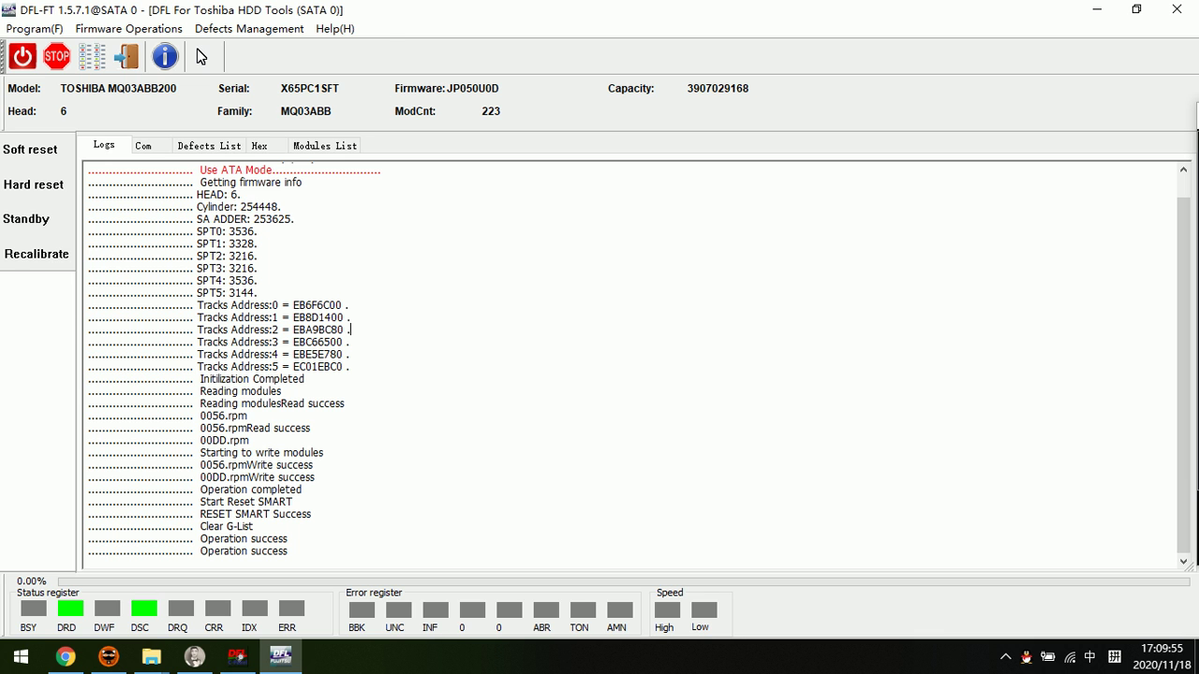
left_click(249, 30)
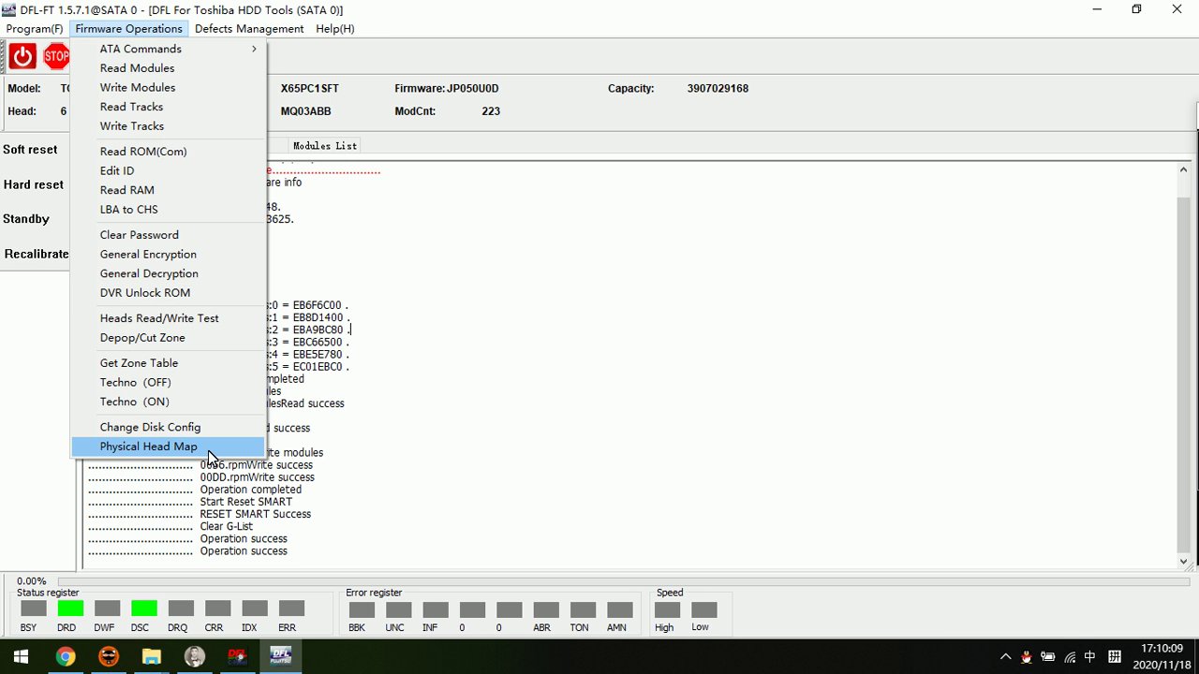
left_click(402, 312)
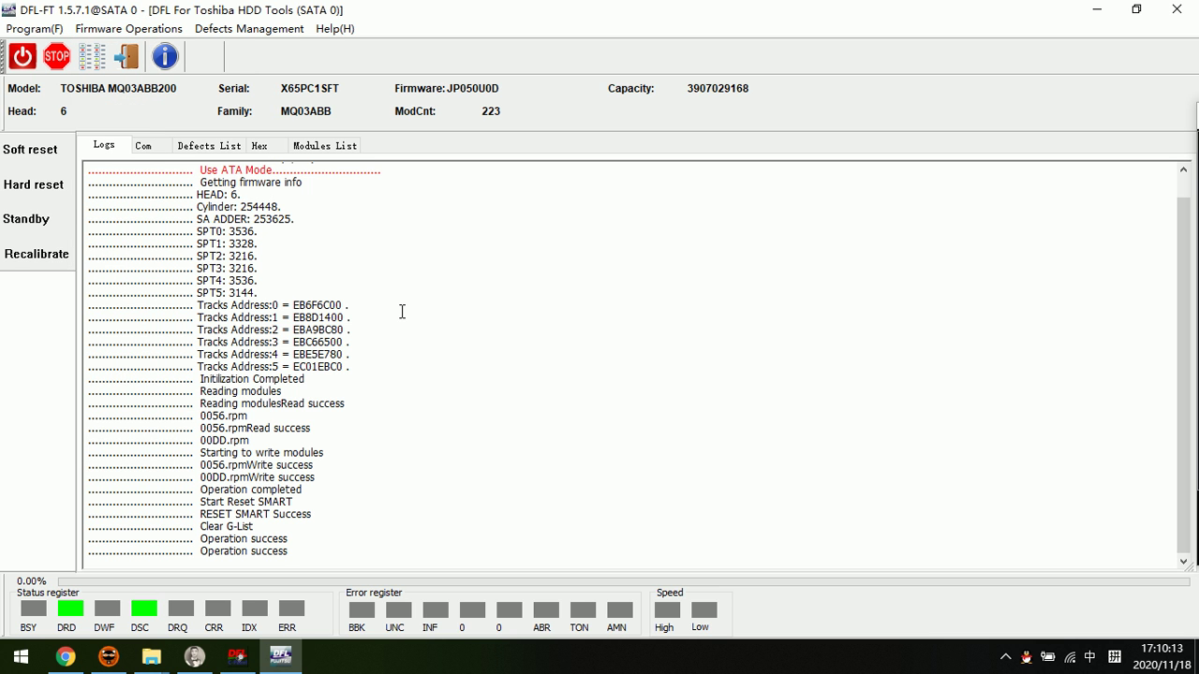